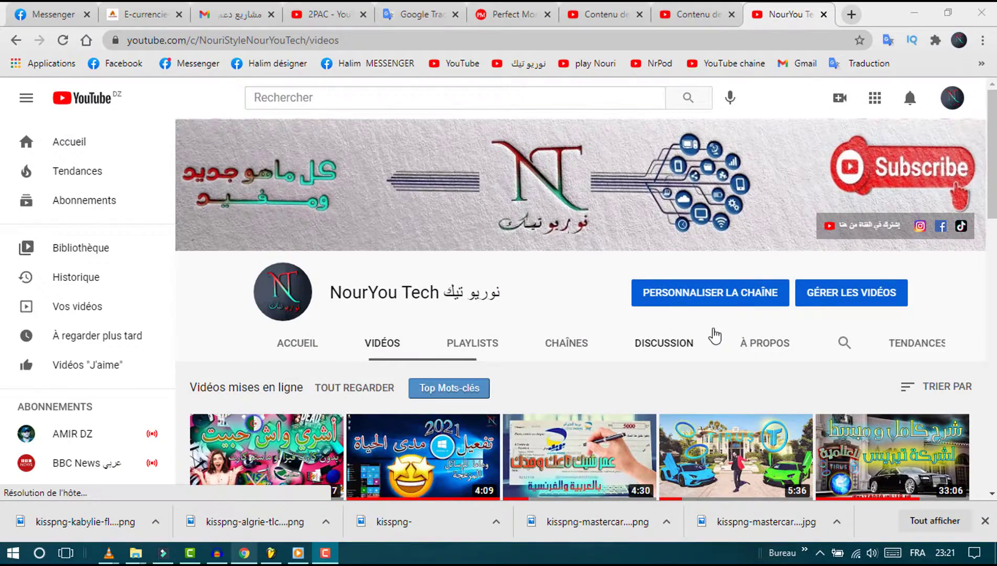
# - Apply the CrossProcess film effect at Haut strength, then preview the Bords Nets and N et B region effects
pyautogui.scroll(-2, 715, 336)
pyautogui.scroll(-2, 715, 335)
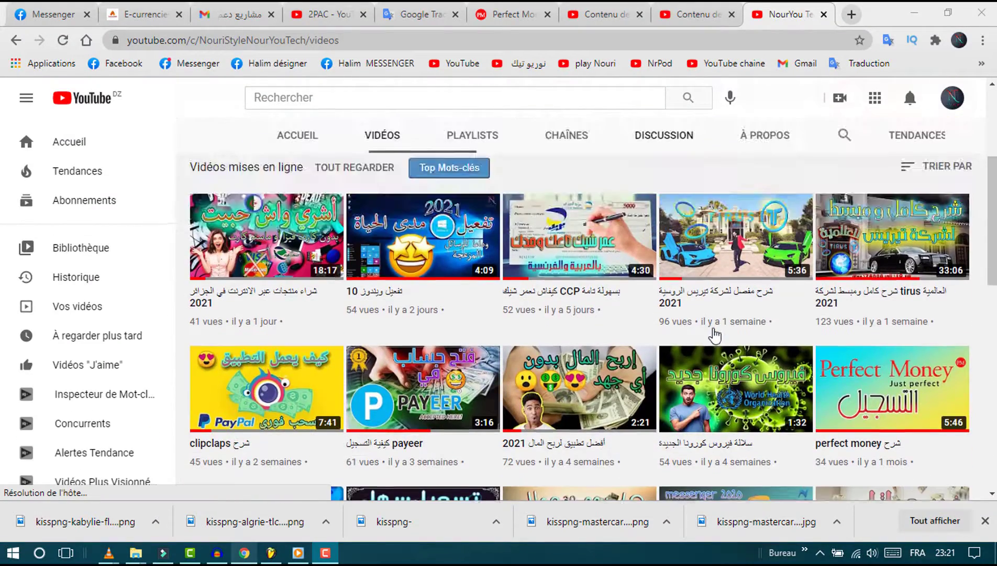
pyautogui.scroll(-2, 715, 336)
pyautogui.scroll(3, 715, 335)
pyautogui.scroll(4, 715, 335)
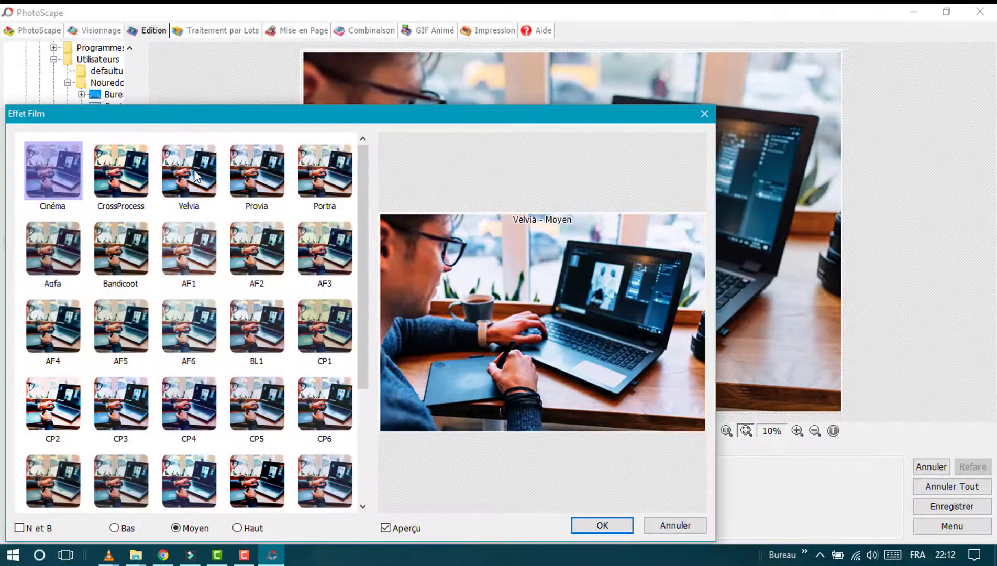
pyautogui.click(121, 172)
pyautogui.scroll(-3, 224, 465)
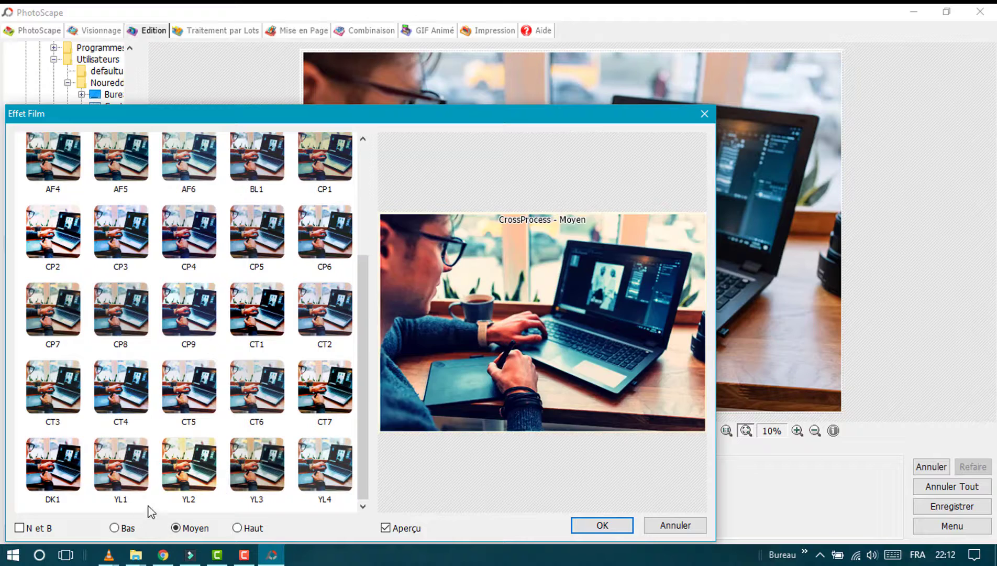
pyautogui.scroll(3, 118, 155)
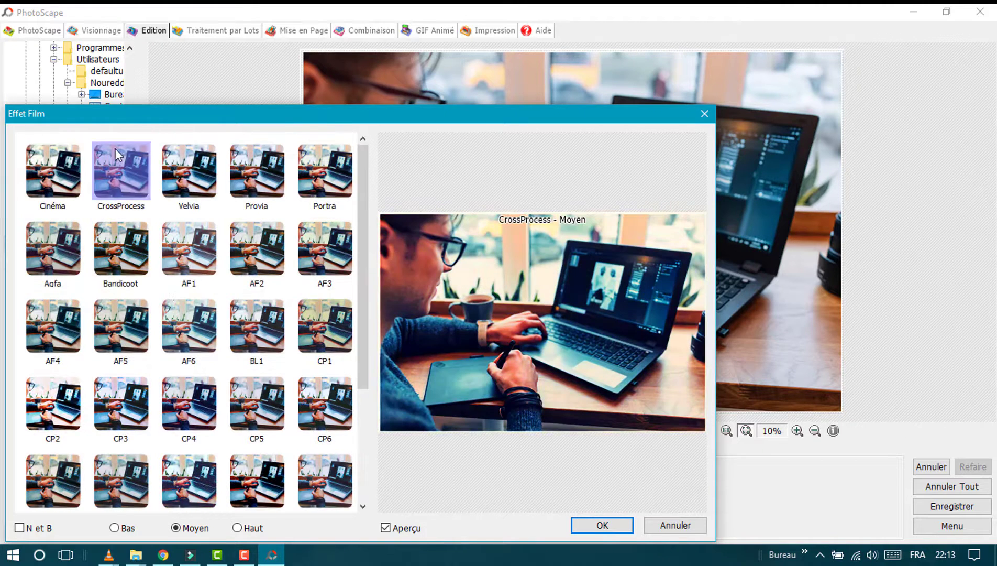
pyautogui.click(251, 535)
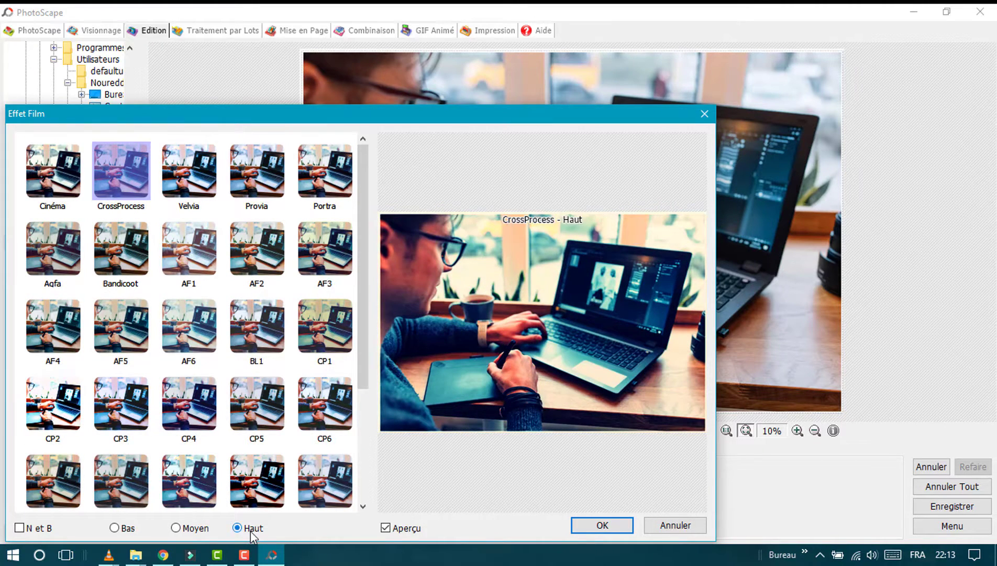
pyautogui.click(581, 525)
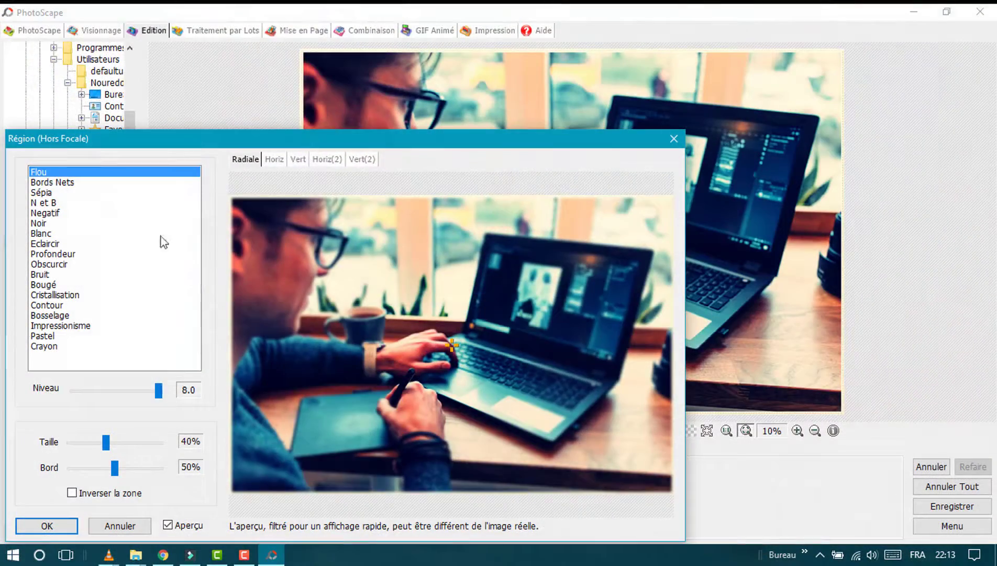
pyautogui.click(105, 183)
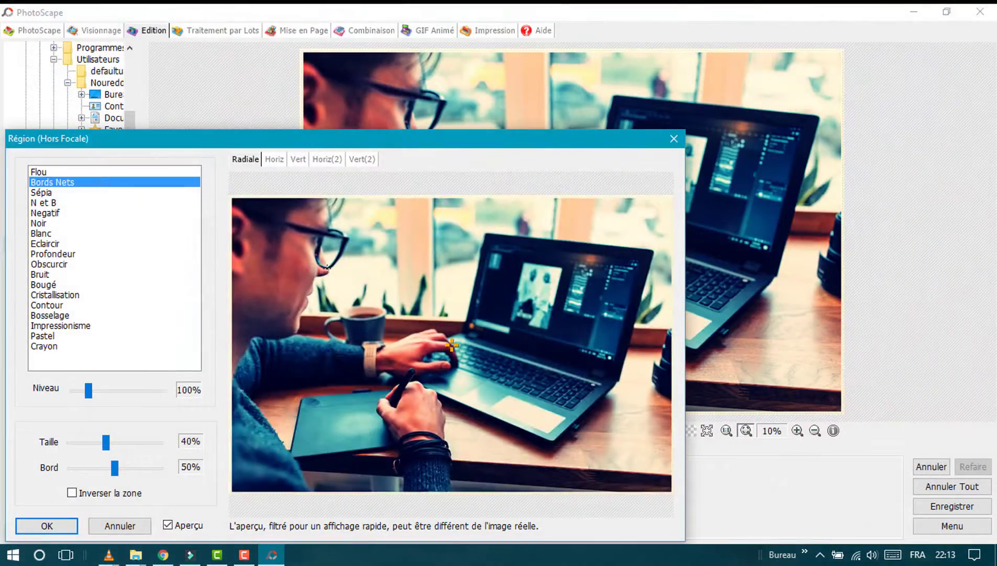
pyautogui.click(71, 206)
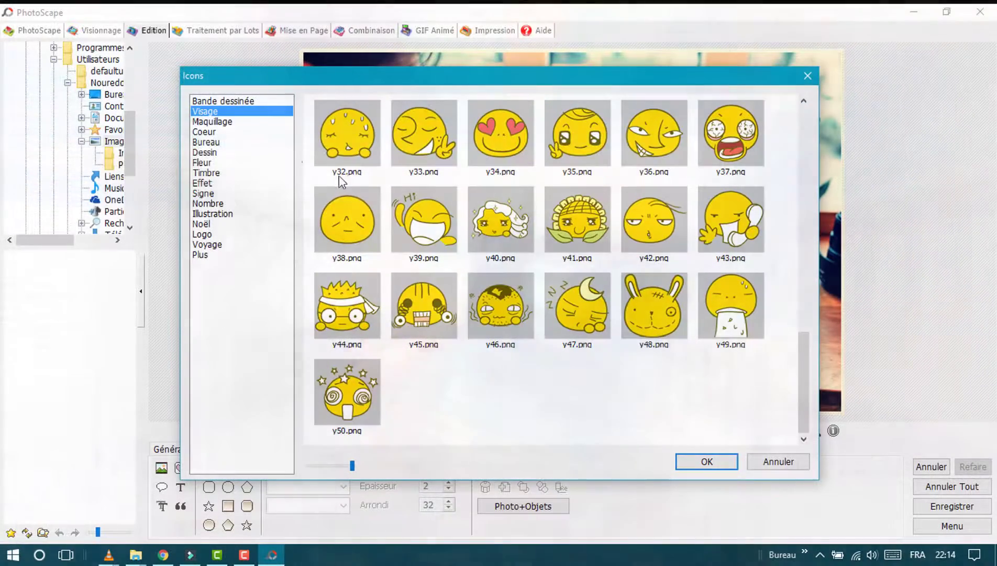
# - Insert the National Geographic logo sticker, enlarge it and move it to the upper-left
pyautogui.click(246, 121)
pyautogui.click(240, 142)
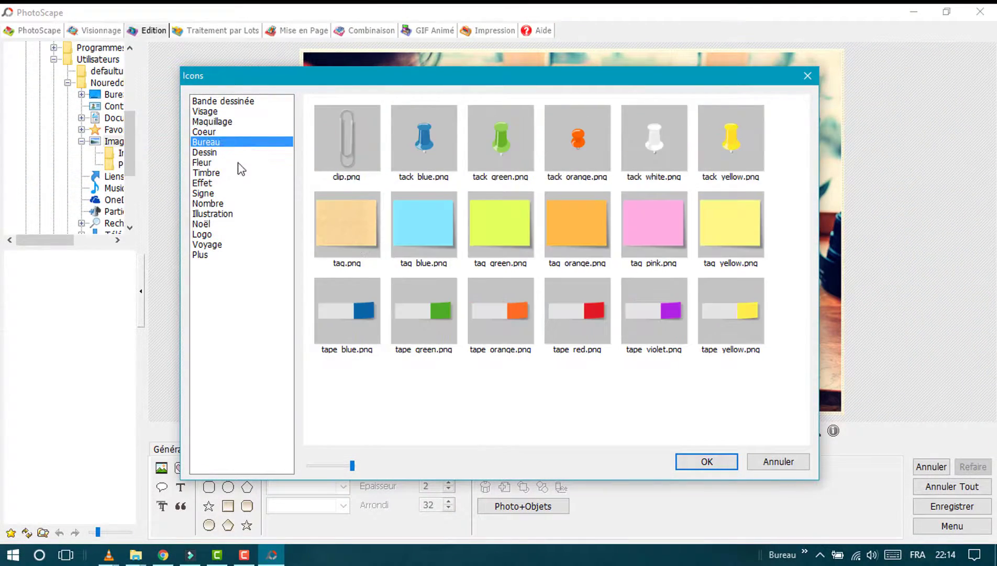
pyautogui.click(227, 246)
pyautogui.click(224, 236)
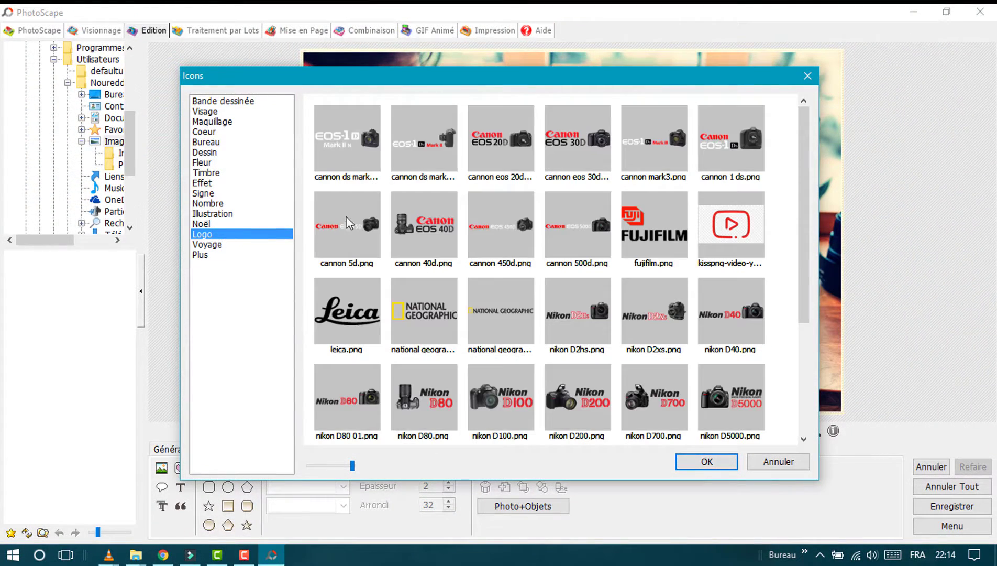
pyautogui.doubleClick(403, 306)
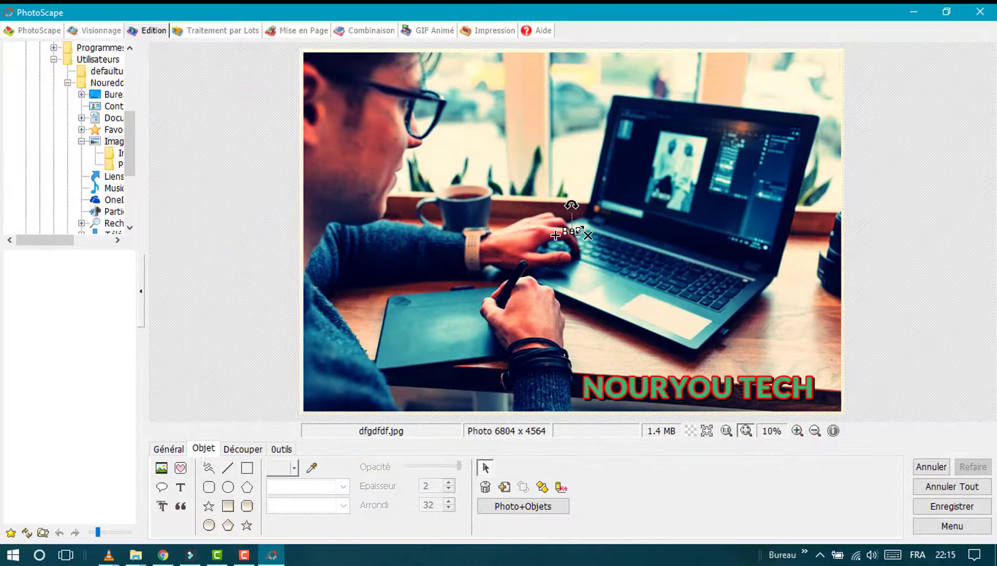
pyautogui.moveTo(583, 228); pyautogui.dragTo(844, 157)
pyautogui.moveTo(703, 197)
pyautogui.mouseDown()
pyautogui.moveTo(417, 95)
pyautogui.moveTo(762, 82)
pyautogui.mouseUp()
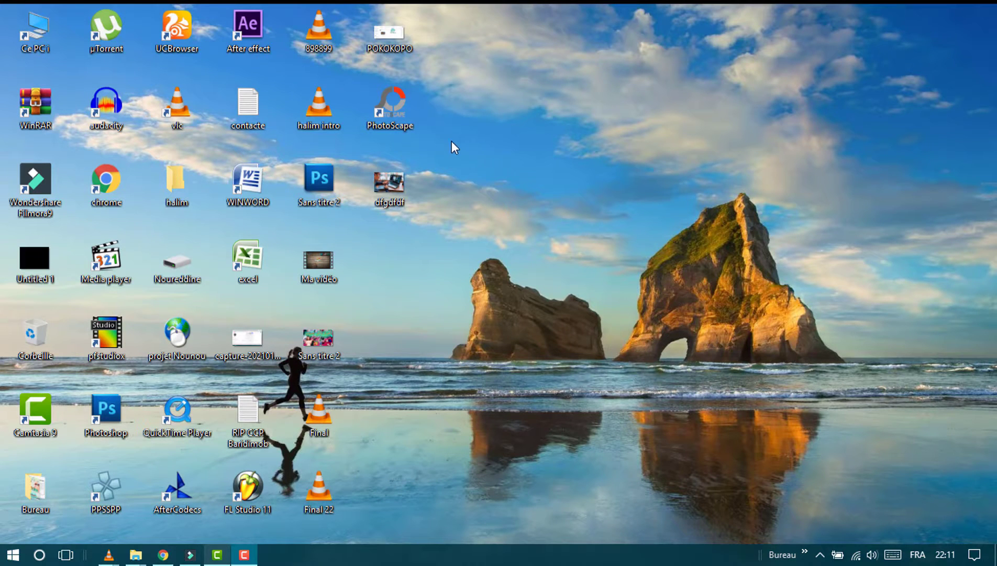
# - Launch PhotoScape from its desktop shortcut
pyautogui.doubleClick(395, 108)
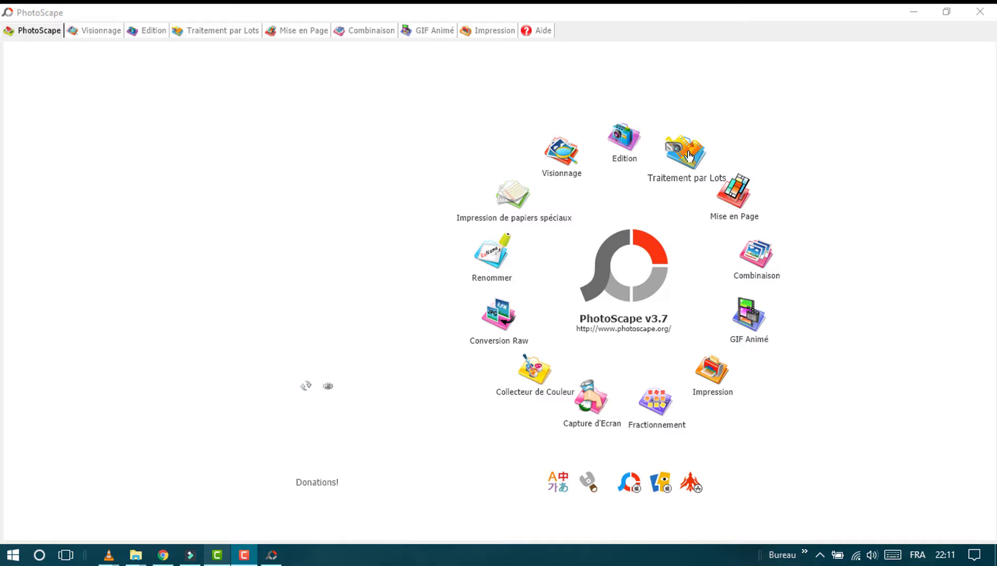
# - Take a full-screen capture into the editor, then return to the PhotoScape start screen
pyautogui.click(755, 215)
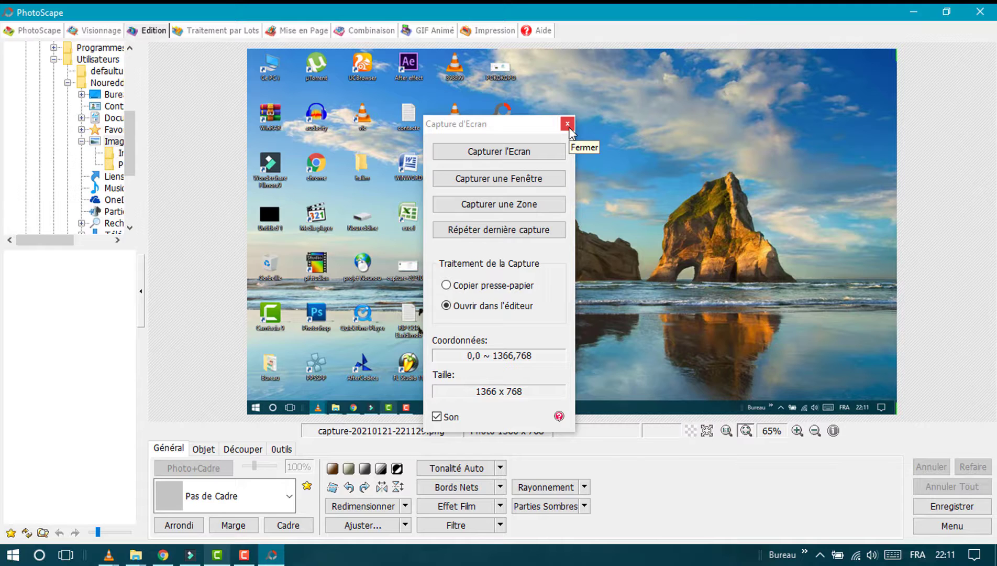
pyautogui.click(567, 124)
pyautogui.click(38, 32)
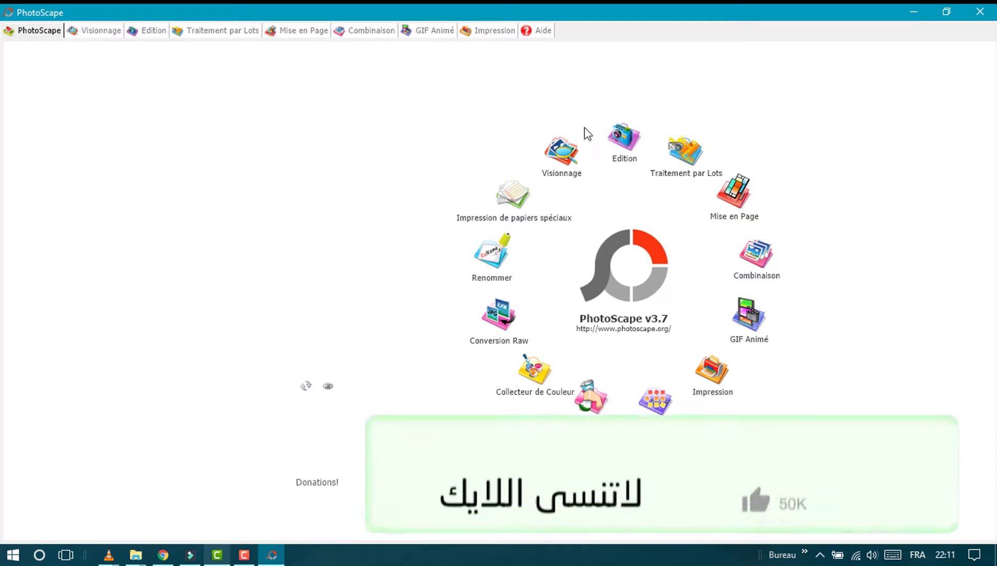
pyautogui.click(624, 139)
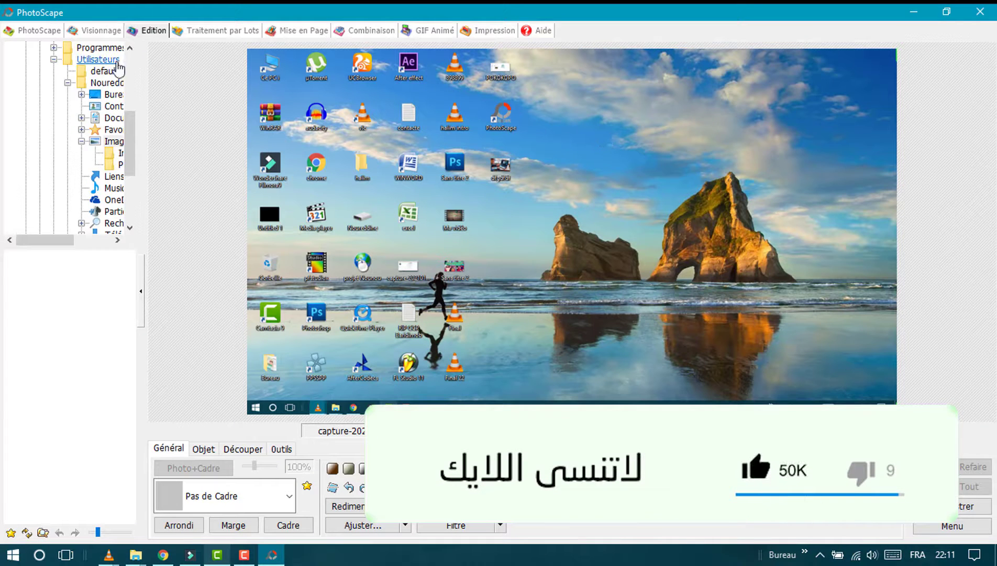
pyautogui.click(35, 32)
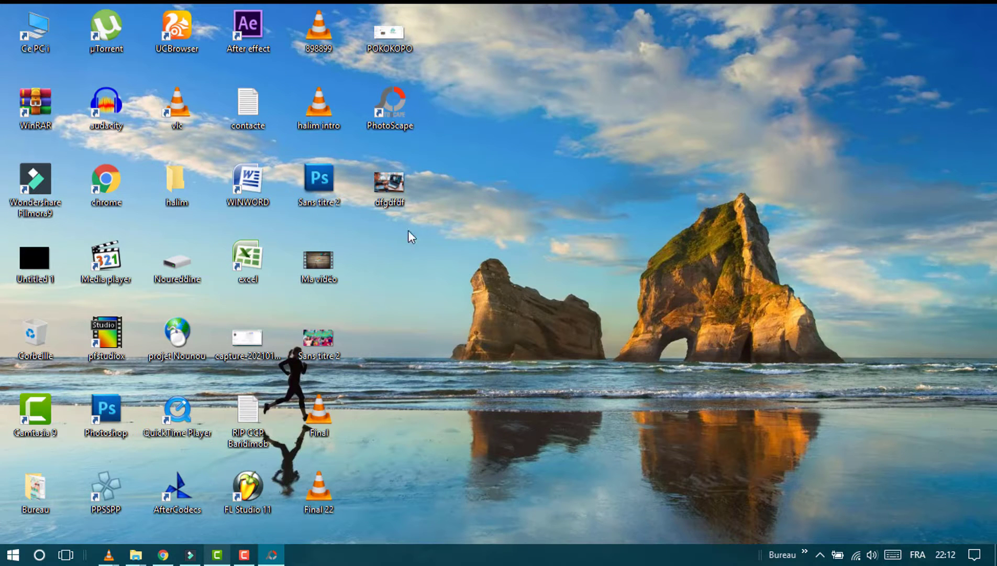
# - Open dfgdfdf.jpg in PhotoScape's Edition tab by dragging it onto the taskbar button
pyautogui.moveTo(375, 181); pyautogui.dragTo(263, 562)
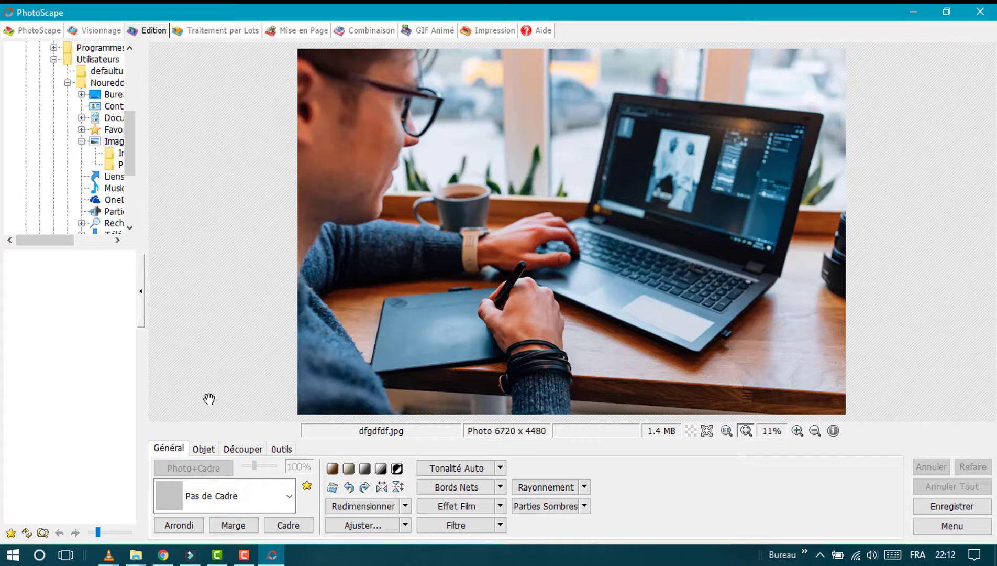
# - Frame the photo with Stamp 02 at 200%, trying Antique Frame 02 first, and merge it with Photo+Cadre
pyautogui.click(226, 490)
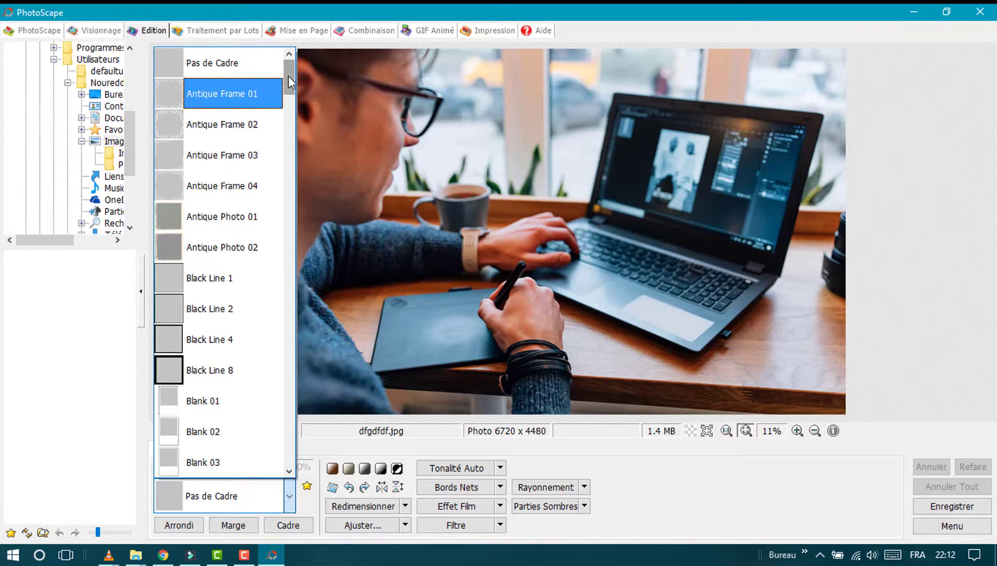
pyautogui.click(238, 113)
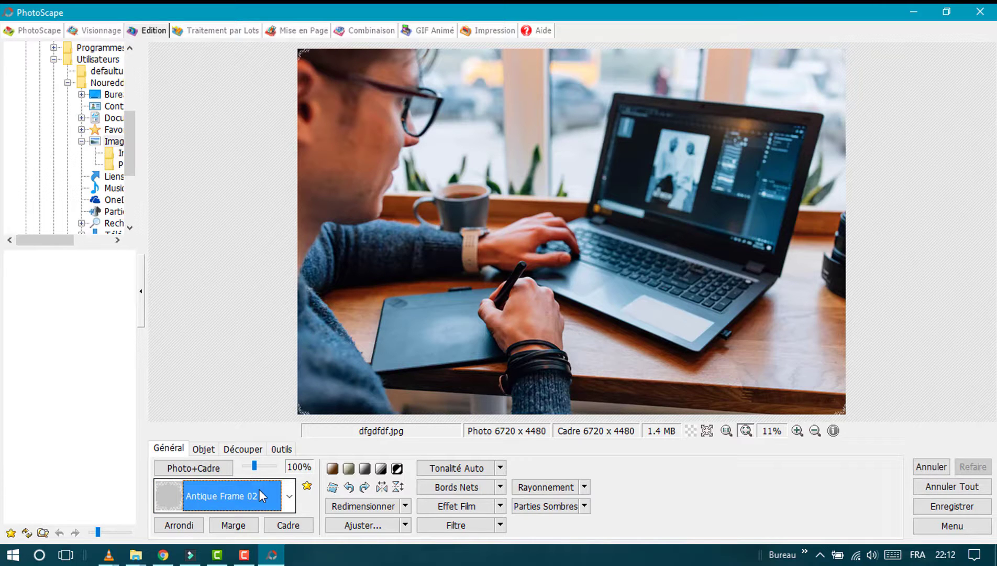
pyautogui.moveTo(254, 465); pyautogui.dragTo(274, 465)
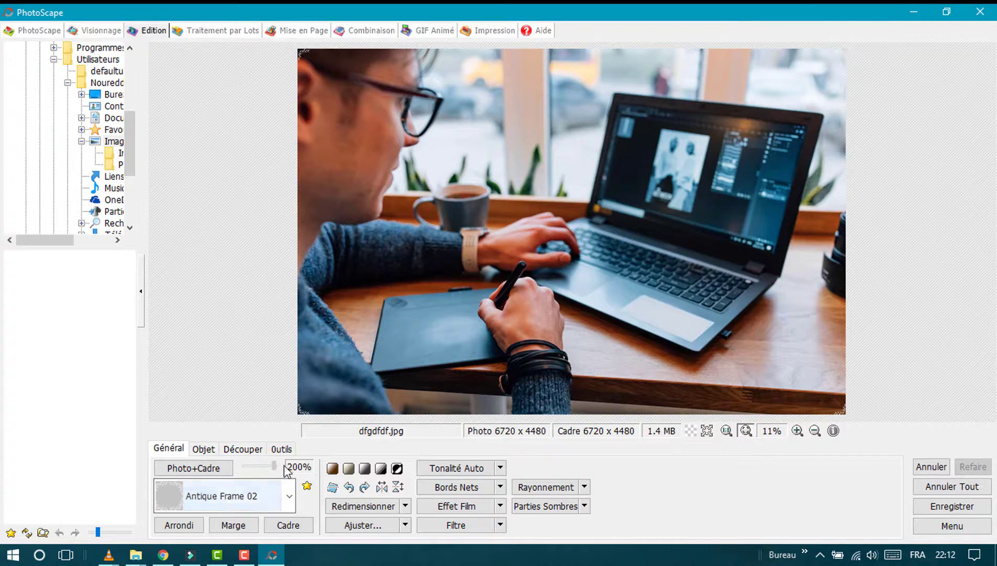
pyautogui.click(273, 507)
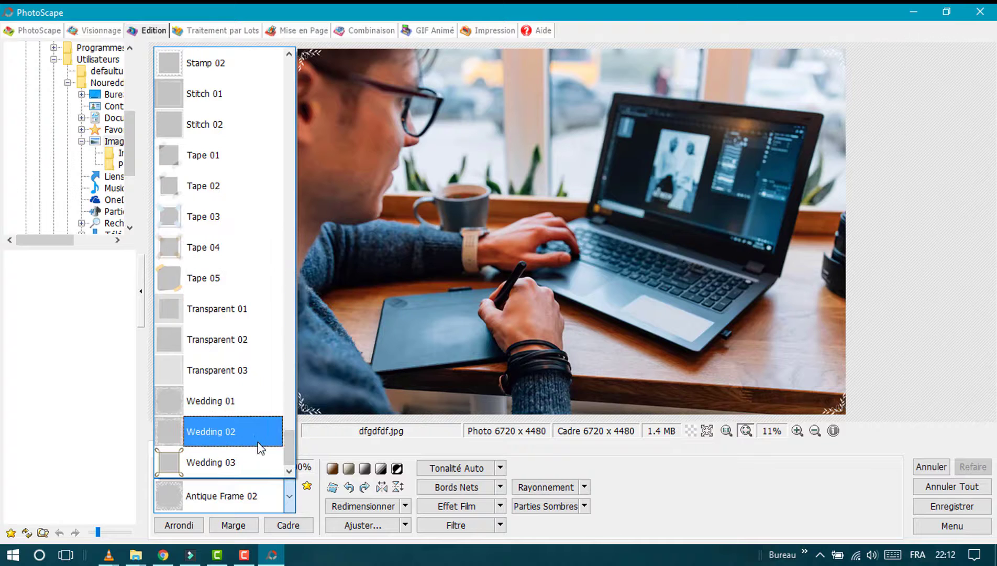
pyautogui.scroll(1, 214, 240)
pyautogui.click(220, 155)
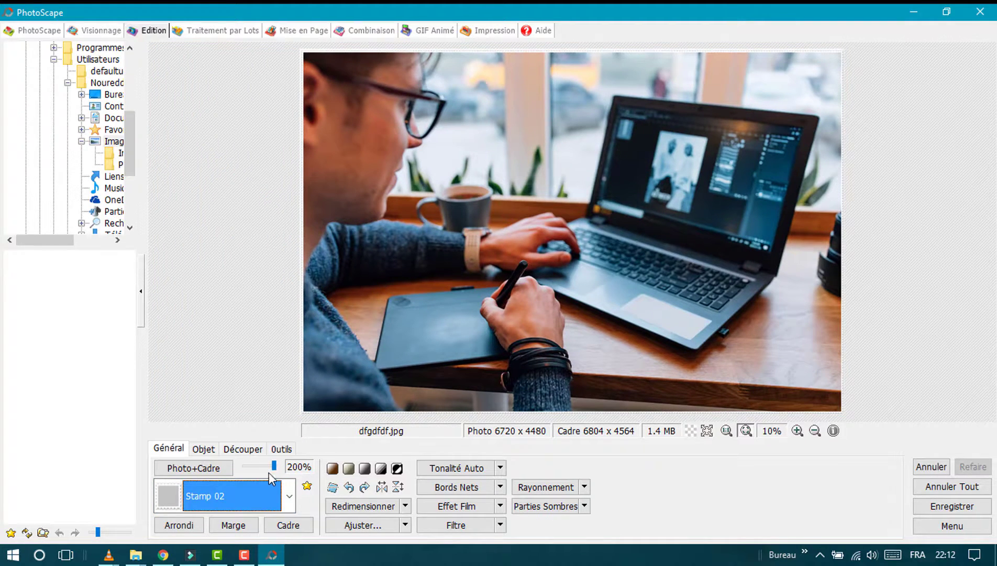
pyautogui.click(222, 467)
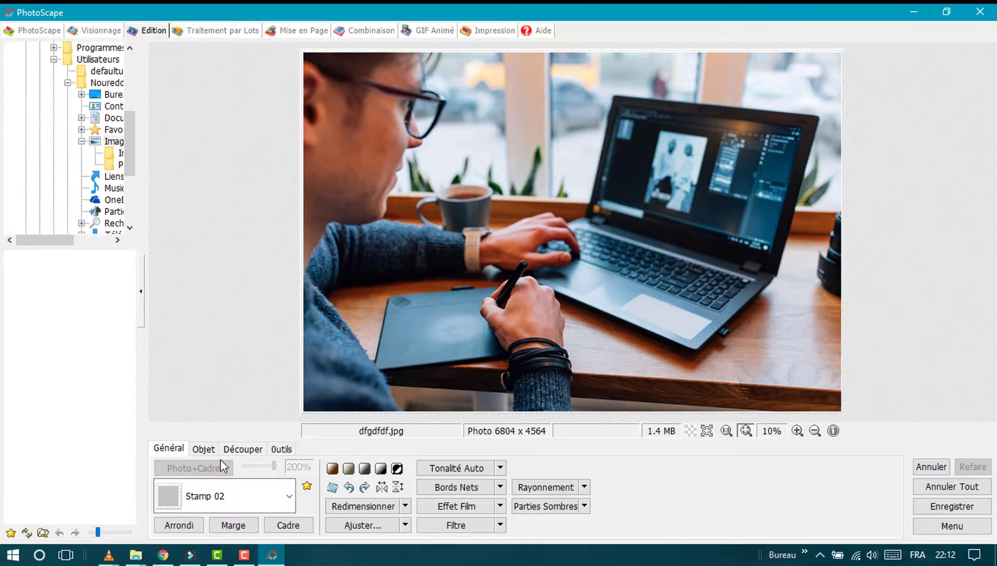
pyautogui.click(204, 449)
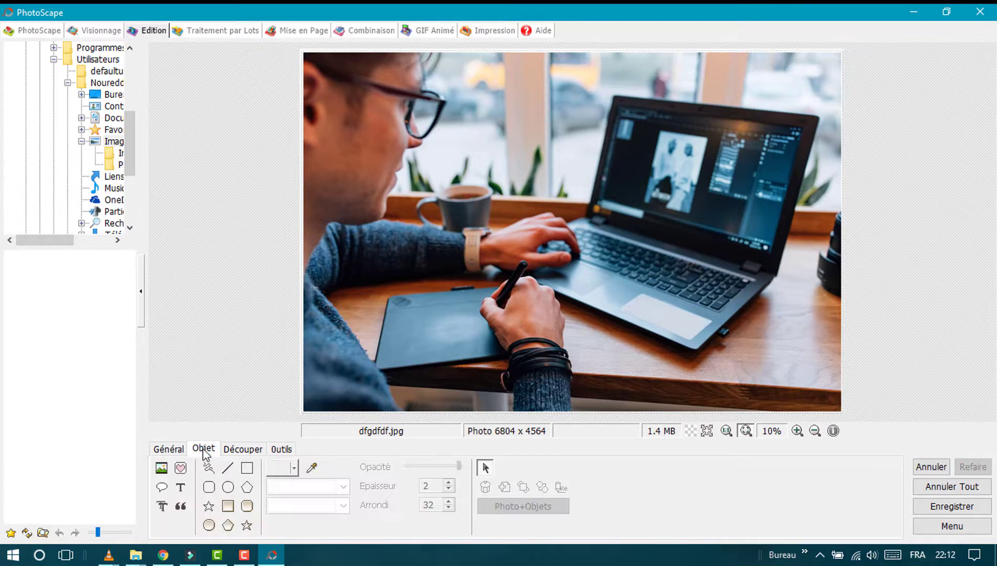
pyautogui.click(176, 451)
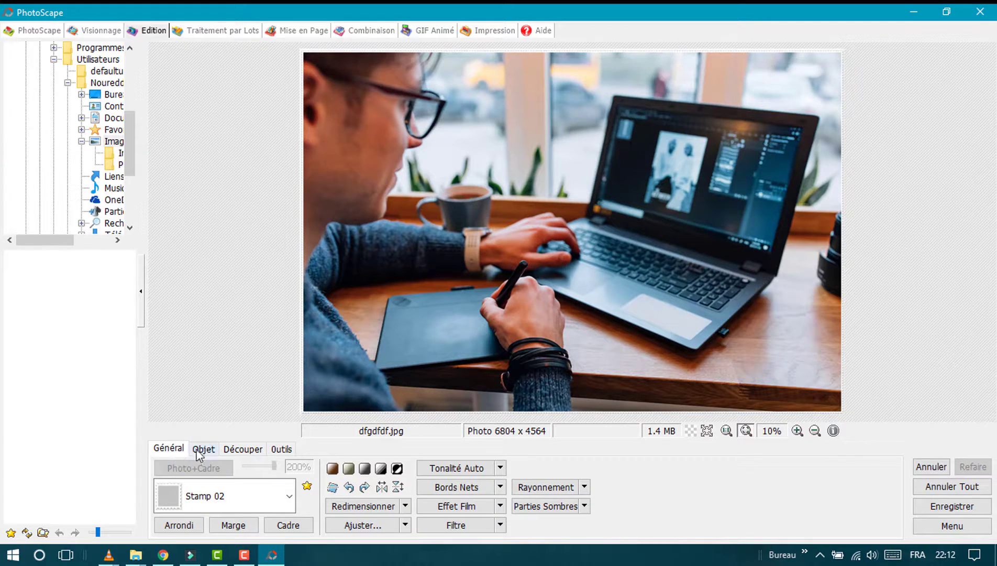
pyautogui.click(500, 525)
# - Apply the CrossProcess film effect at Haut strength to the framed photo
pyautogui.click(808, 119)
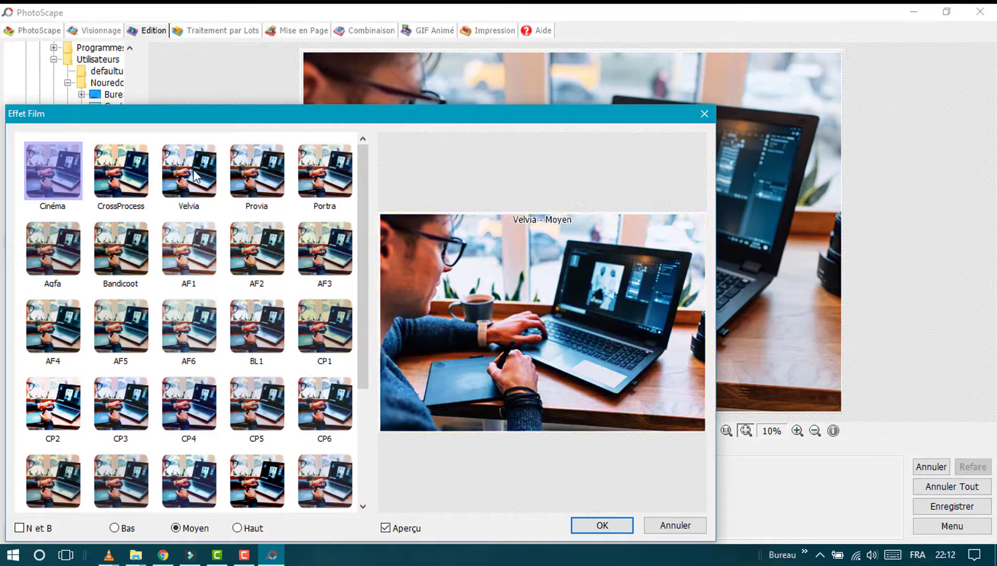
pyautogui.click(122, 171)
pyautogui.scroll(-3, 185, 299)
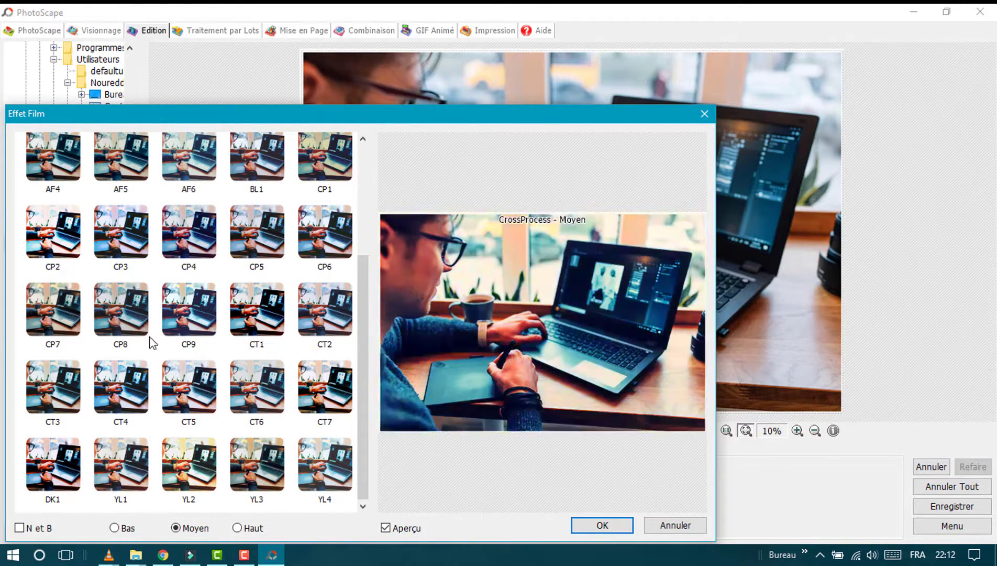
pyautogui.scroll(3, 149, 340)
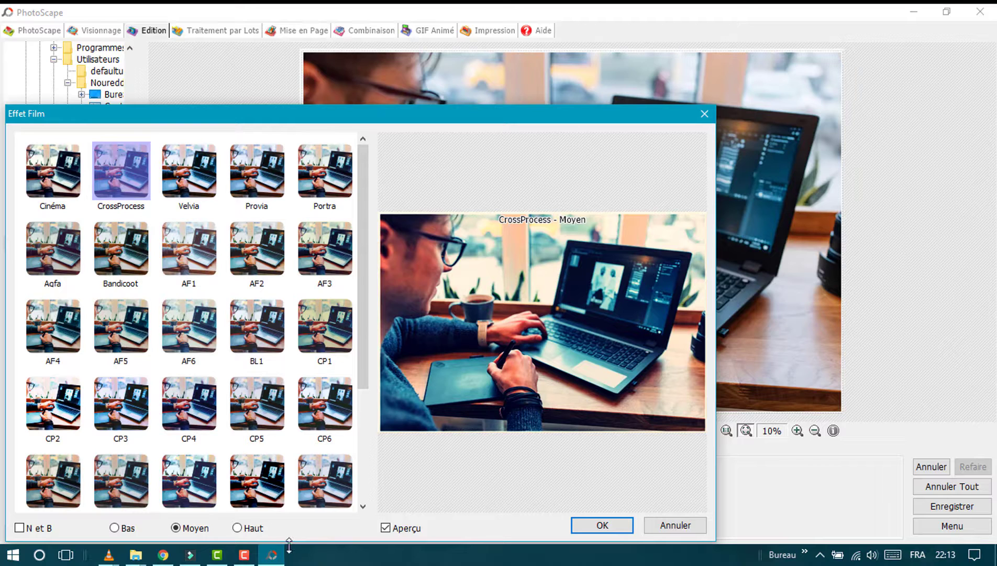
pyautogui.click(252, 530)
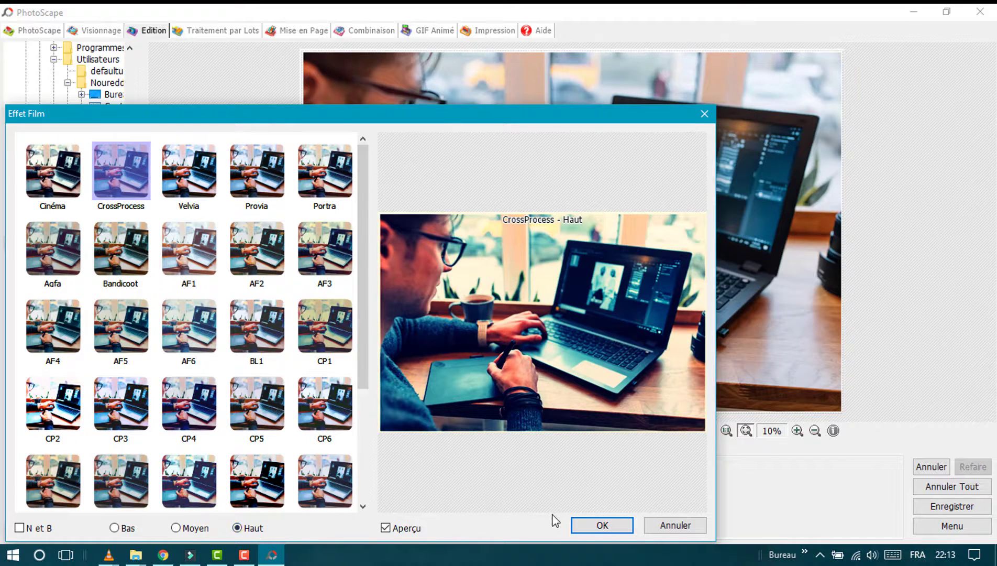
pyautogui.click(583, 525)
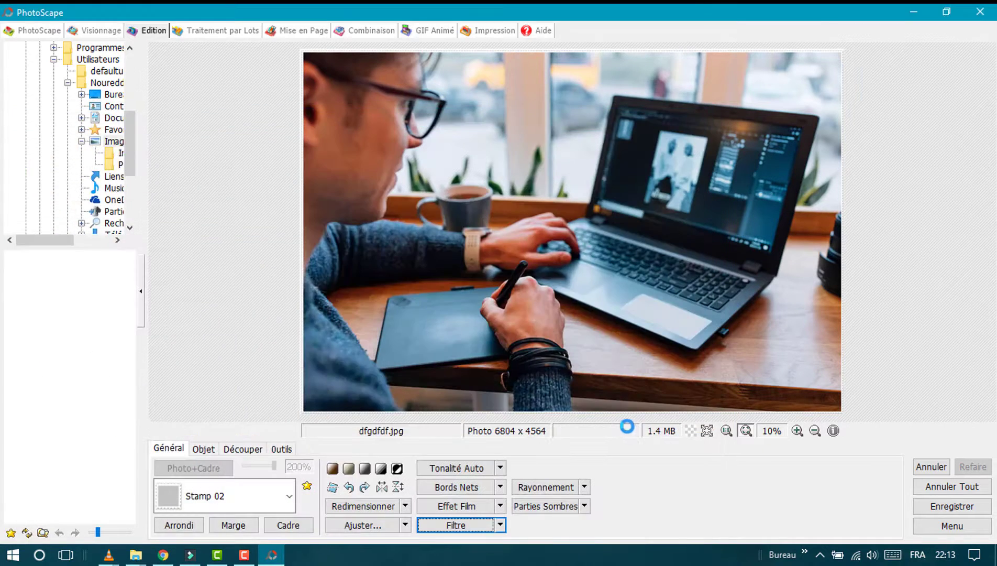
pyautogui.click(501, 524)
pyautogui.moveTo(564, 154)
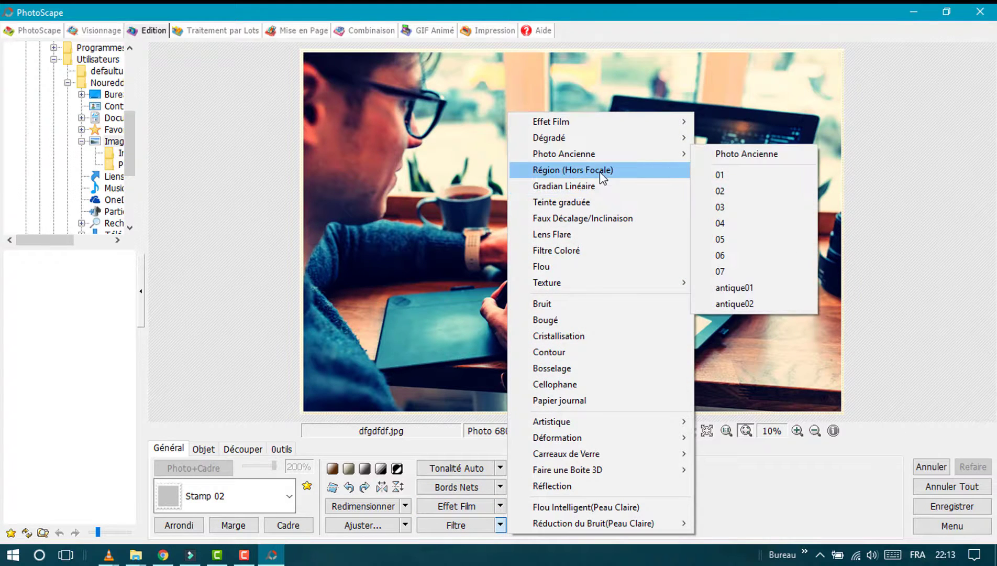
# - Preview the Bords Nets and N et B out-of-focus effects at 71% size, then cancel without applying
pyautogui.click(599, 171)
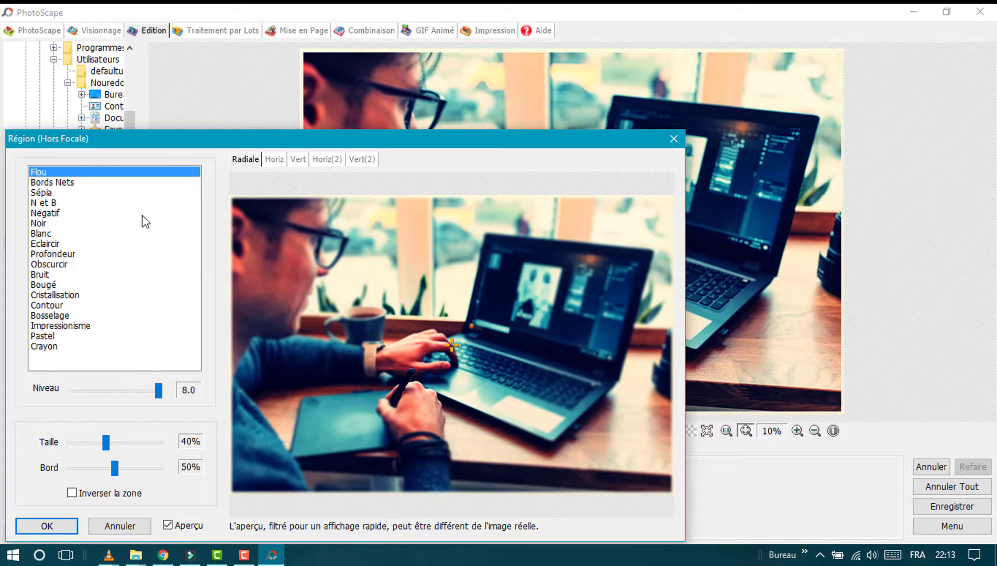
pyautogui.click(102, 181)
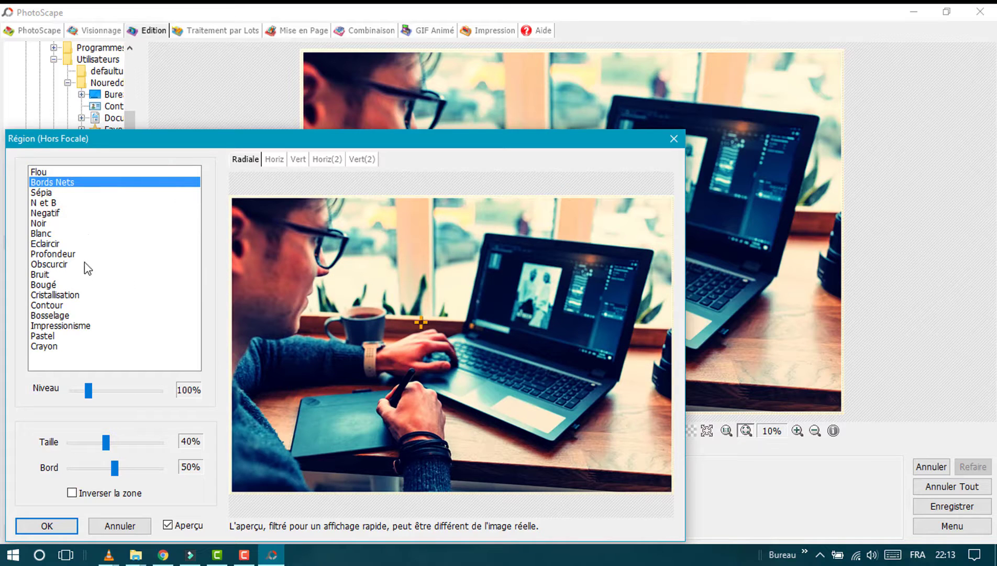
pyautogui.click(71, 203)
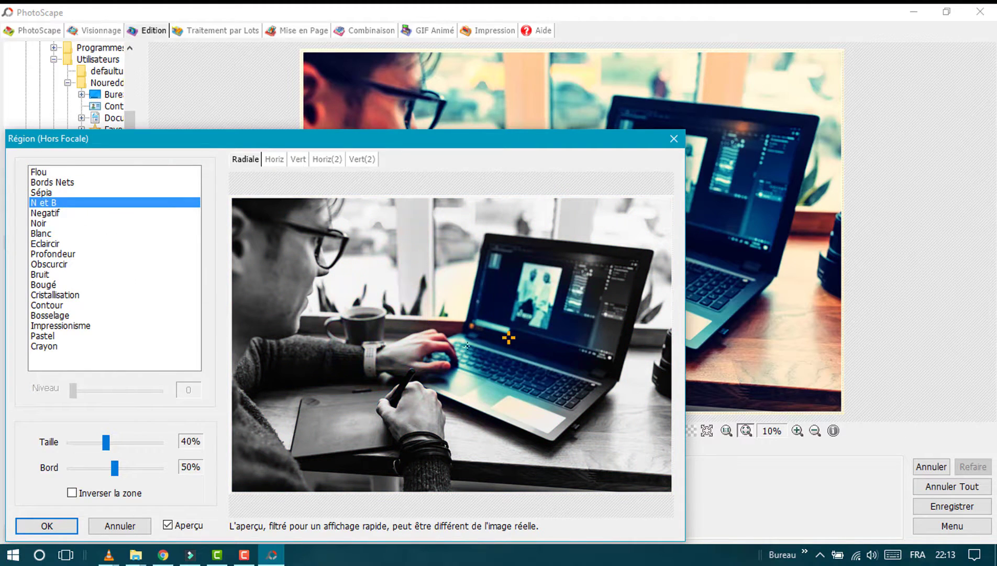
pyautogui.moveTo(108, 448); pyautogui.dragTo(135, 441)
pyautogui.click(150, 532)
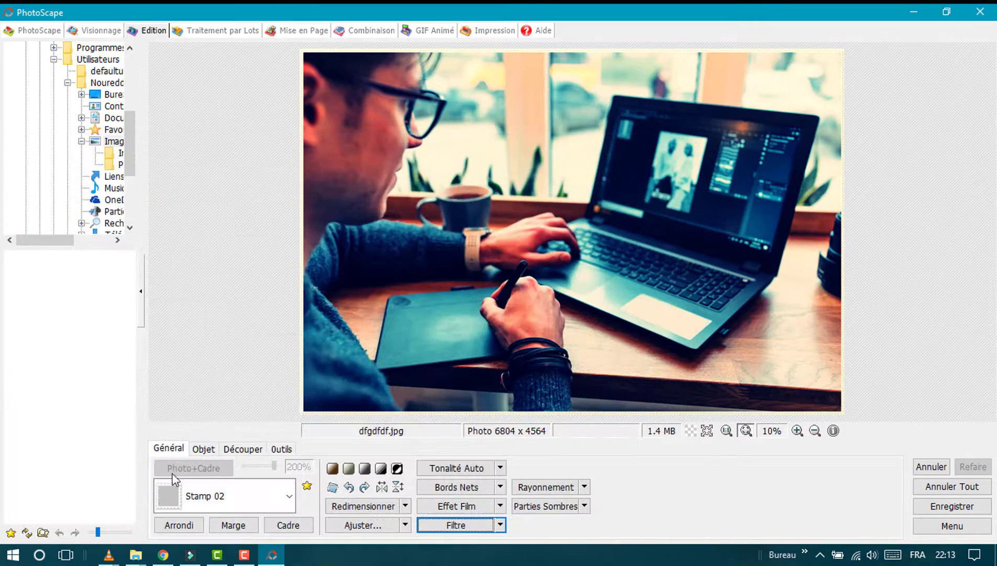
pyautogui.click(204, 449)
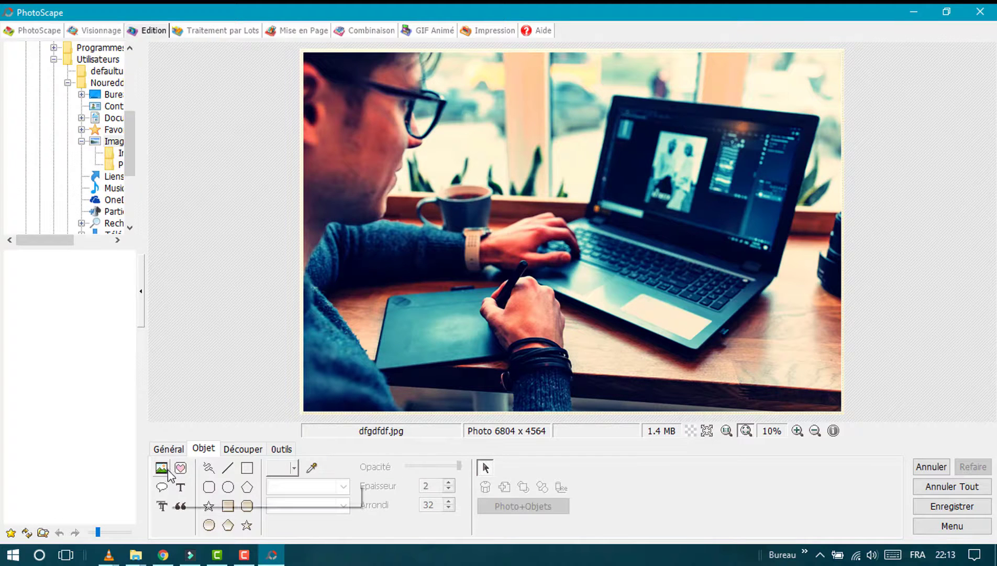
# - Add 'NOURYOU TECH' text at size 90, enlarged and placed over the photo's lower middle
pyautogui.click(180, 487)
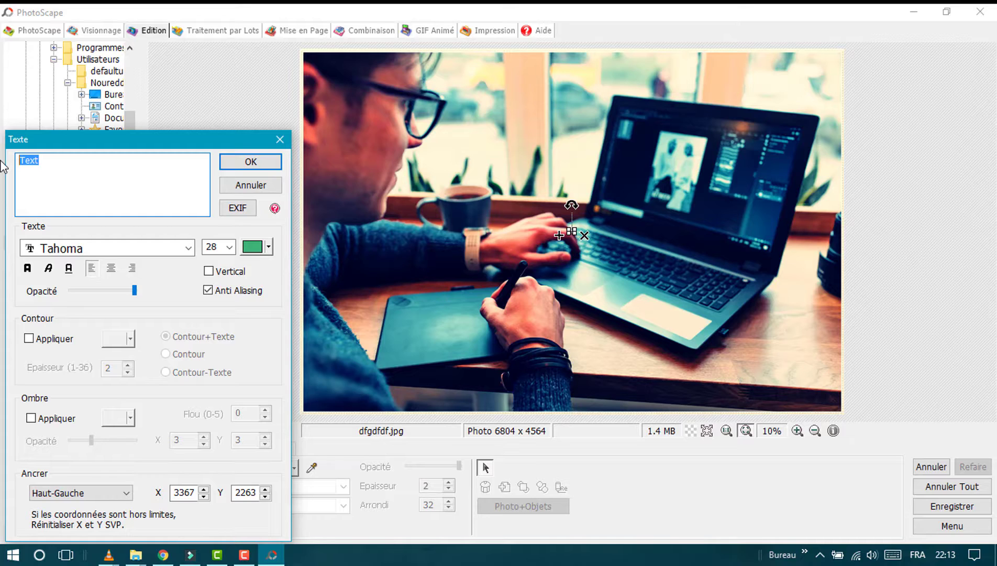
pyautogui.write('NOURY')
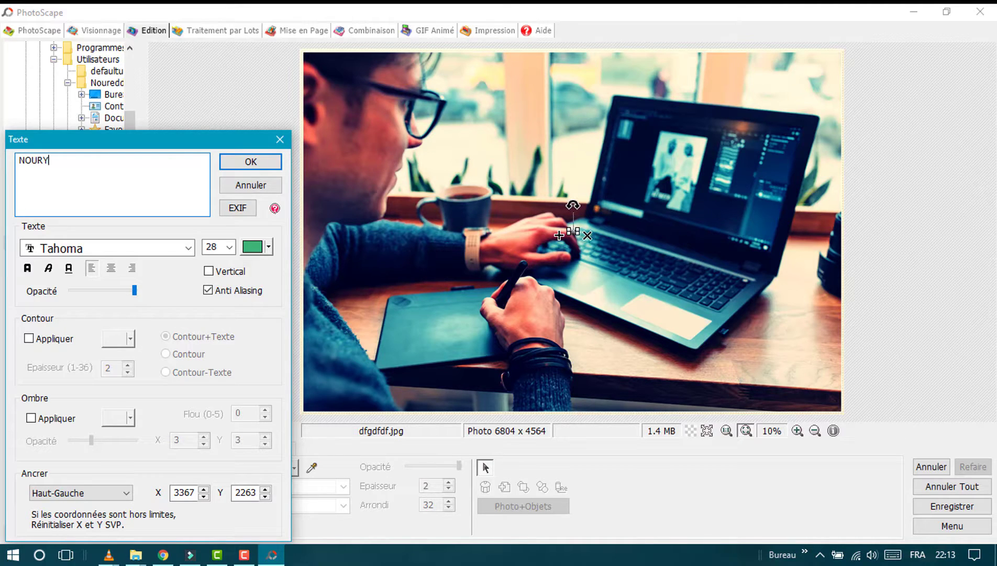
pyautogui.write('OU T')
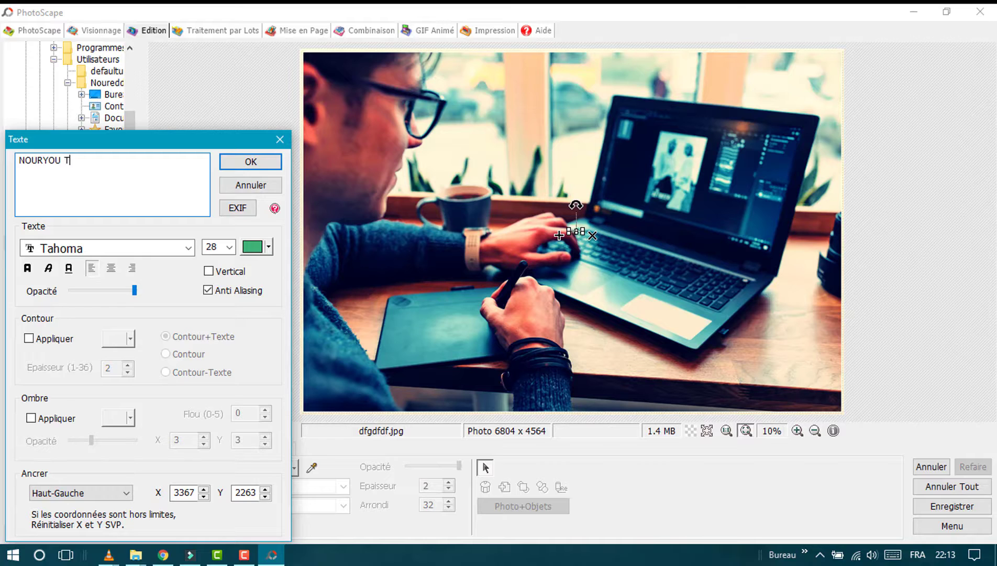
pyautogui.write('ECH')
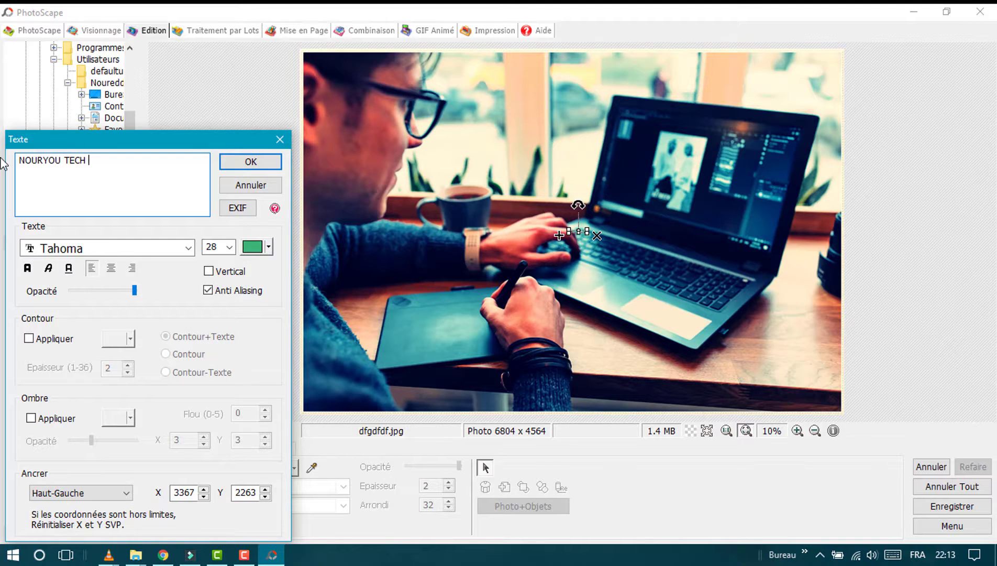
pyautogui.click(229, 247)
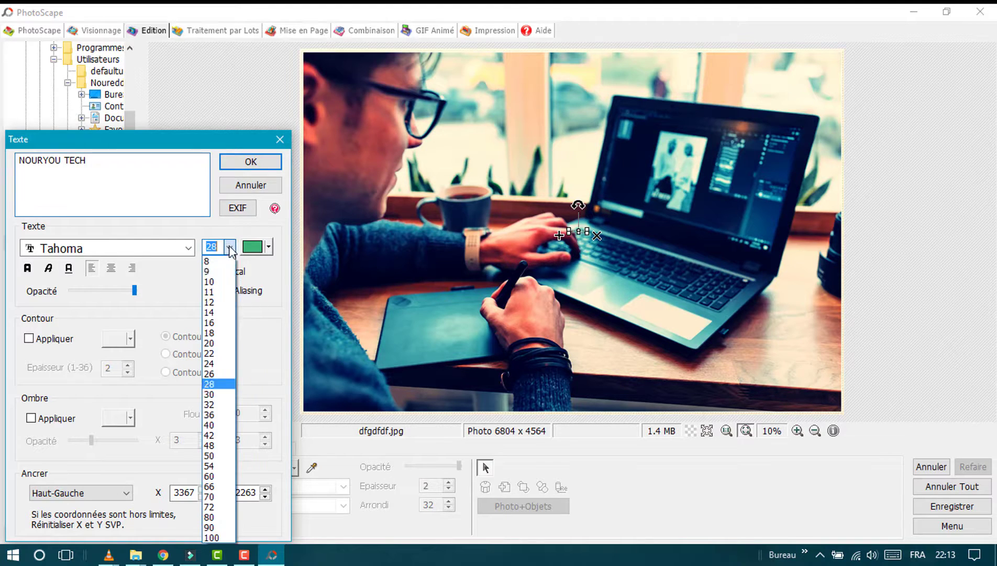
pyautogui.click(211, 527)
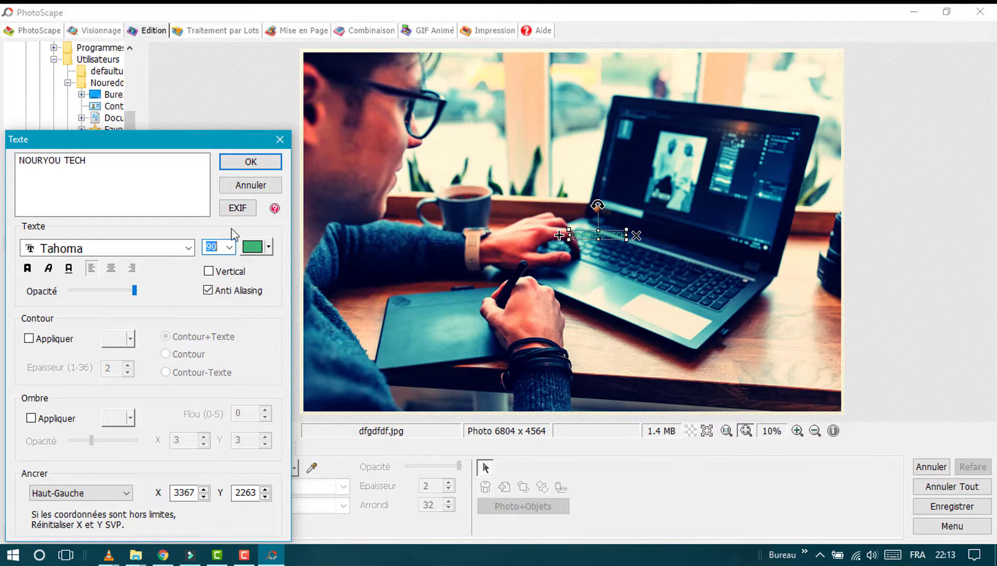
pyautogui.click(262, 168)
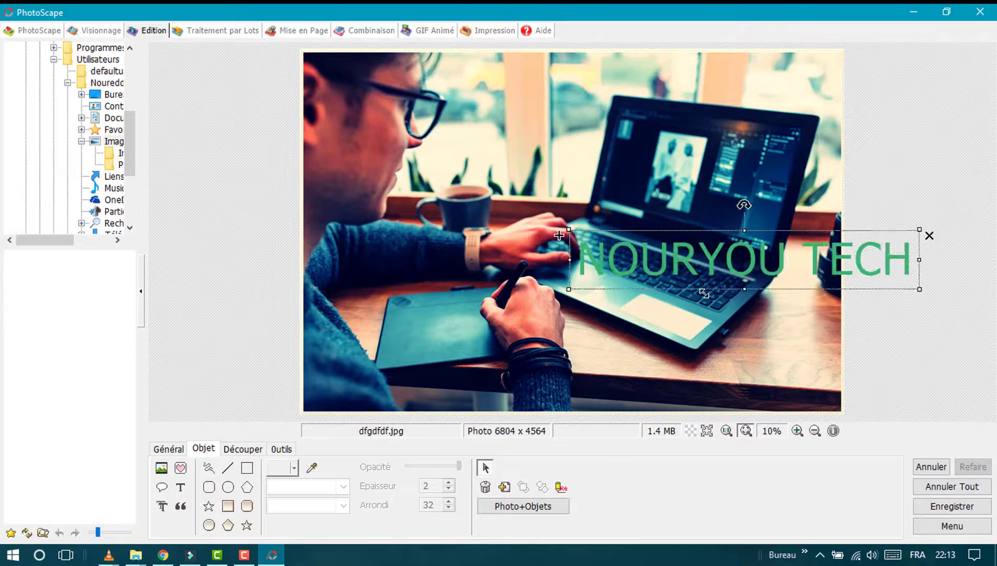
pyautogui.moveTo(704, 293); pyautogui.dragTo(713, 267)
pyautogui.moveTo(535, 339); pyautogui.dragTo(607, 372)
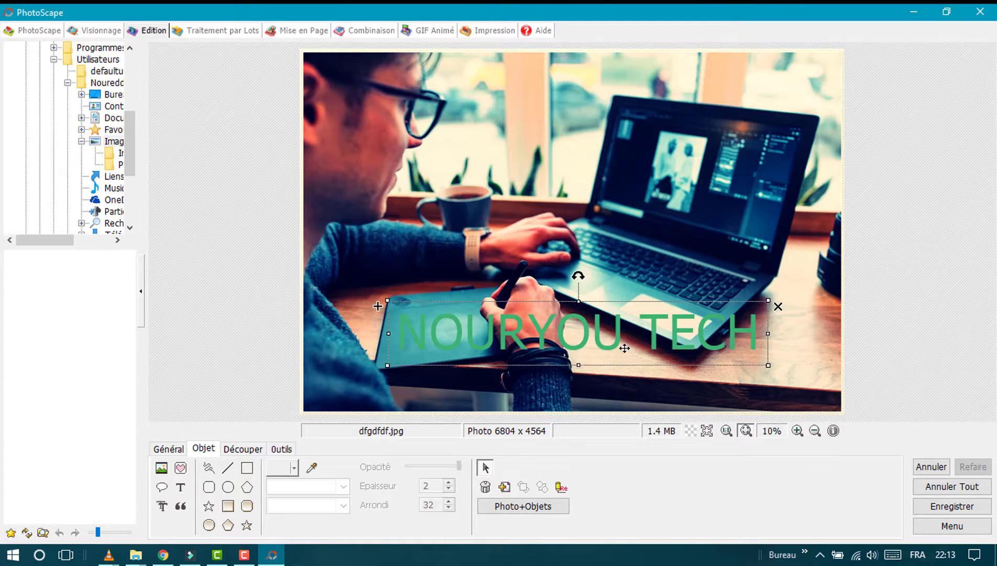
# - Enable outline and shadow on the text, making the outline red with thickness 36
pyautogui.doubleClick(598, 372)
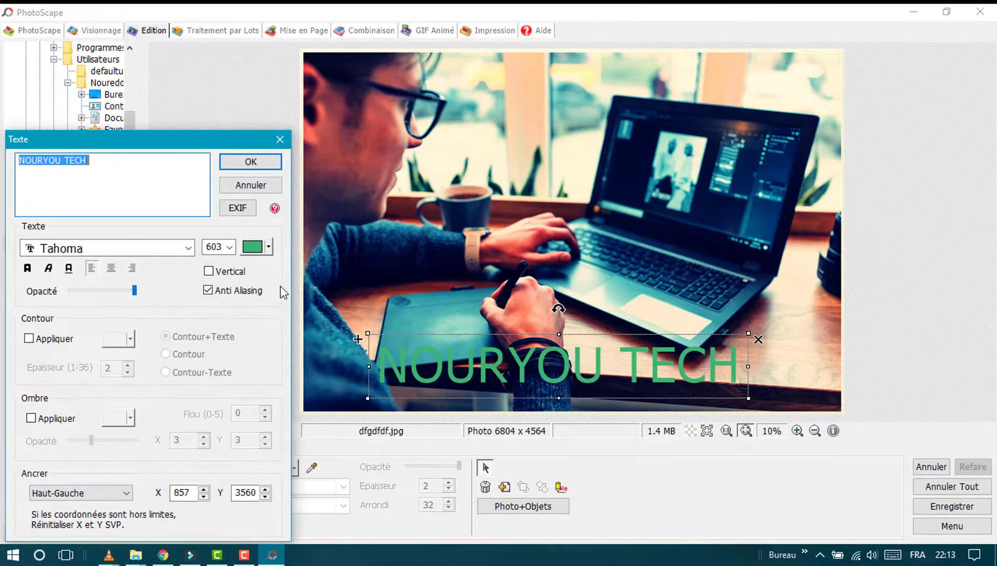
pyautogui.click(70, 340)
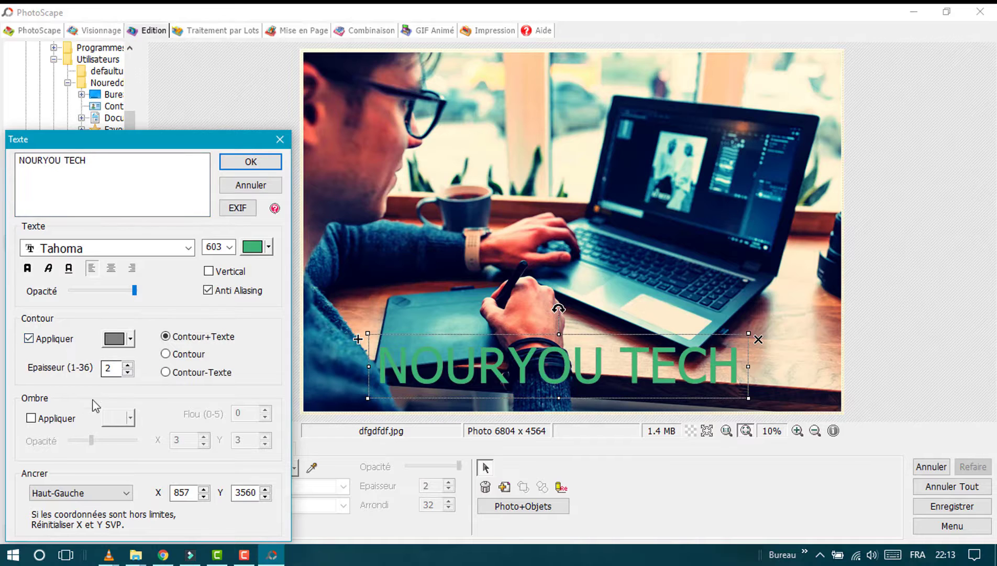
pyautogui.click(71, 419)
pyautogui.click(131, 340)
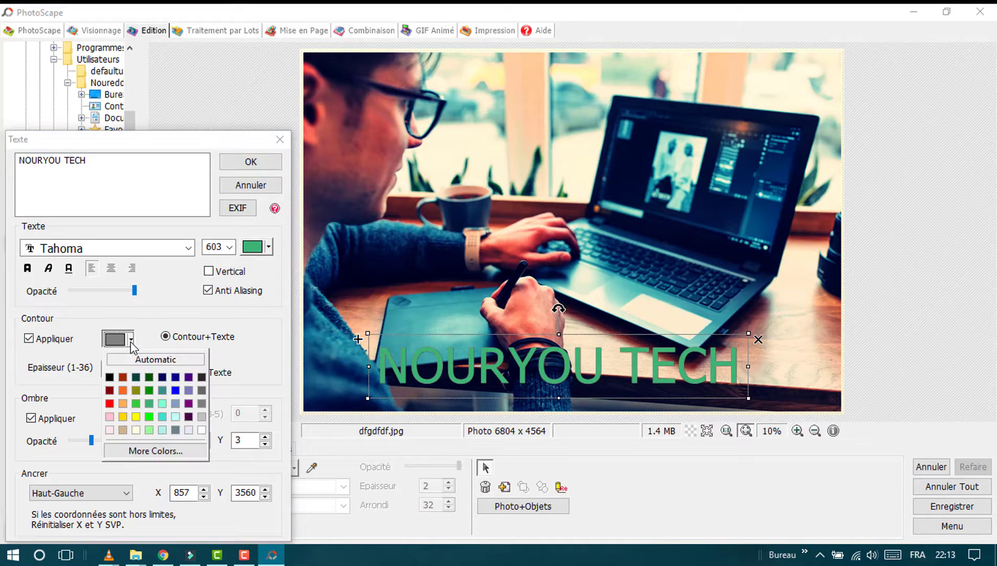
pyautogui.click(111, 403)
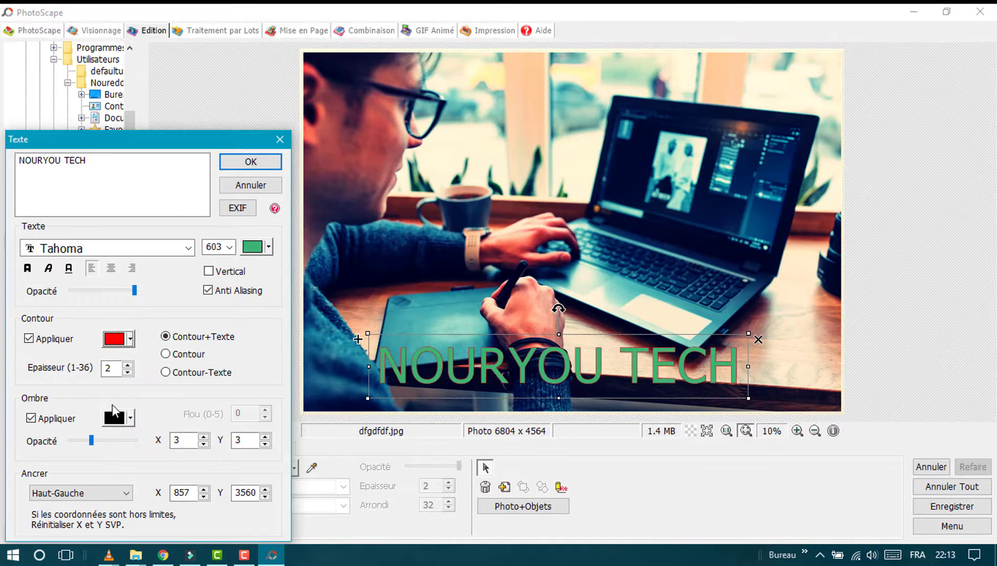
pyautogui.click(128, 365)
pyautogui.click(127, 365)
pyautogui.click(127, 365)
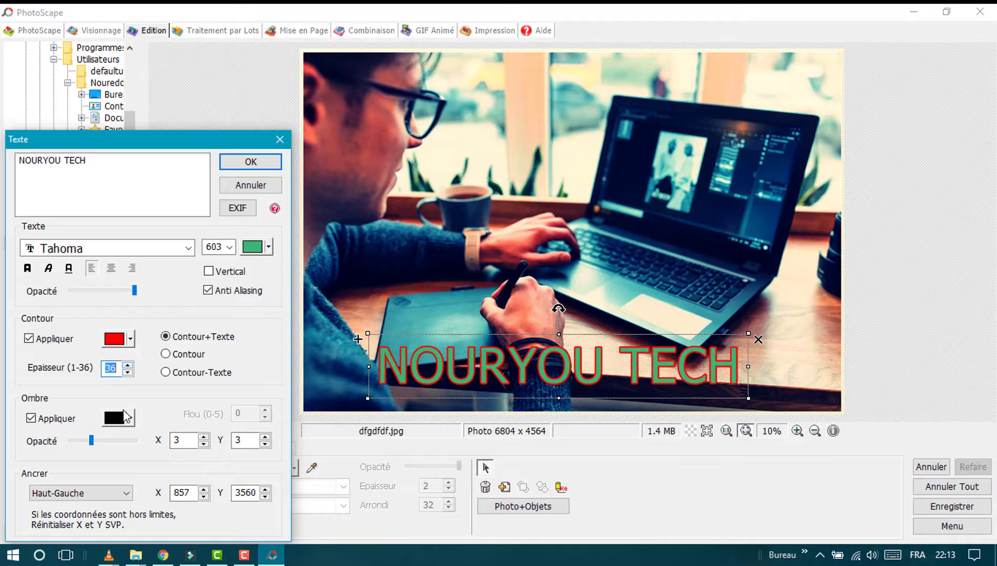
# - Make the text's black shadow fully opaque with offsets X 20 and Y 20
pyautogui.moveTo(92, 443); pyautogui.dragTo(134, 444)
pyautogui.click(203, 437)
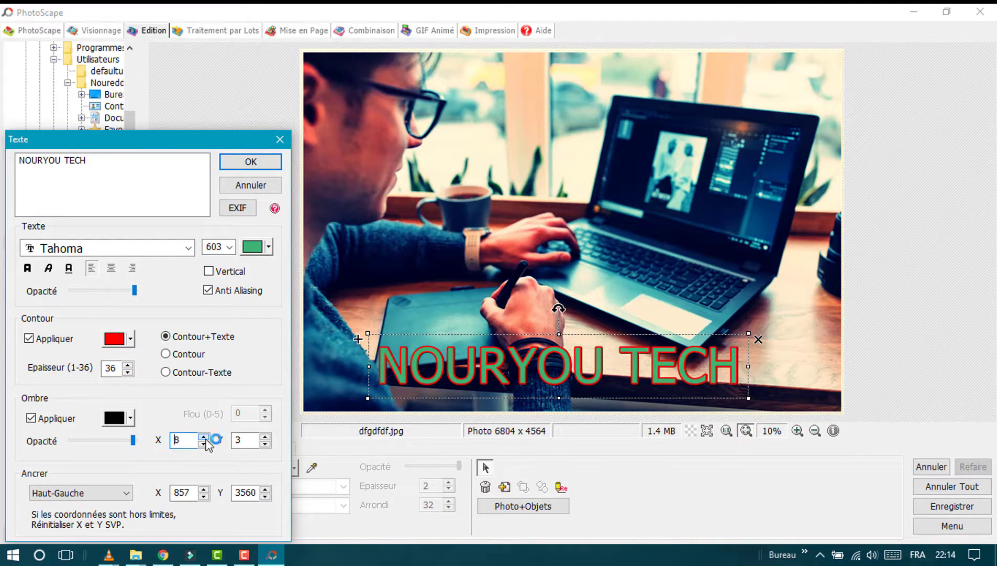
pyautogui.click(203, 437)
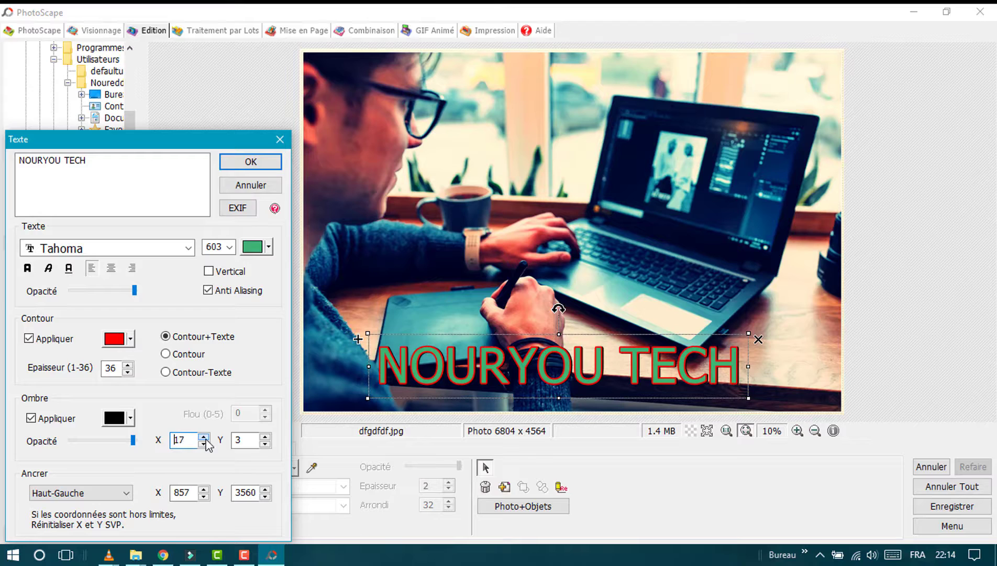
pyautogui.click(265, 436)
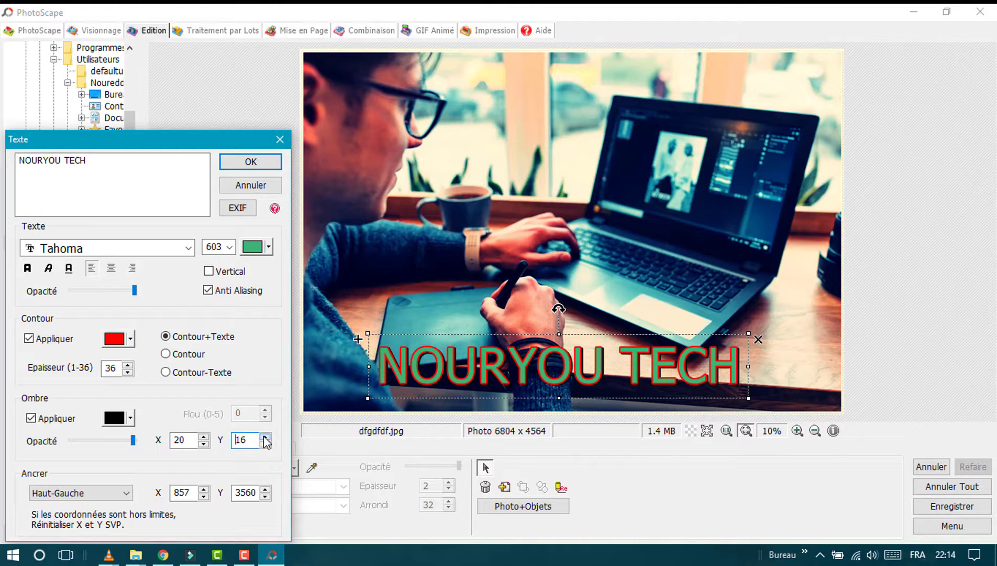
pyautogui.click(138, 248)
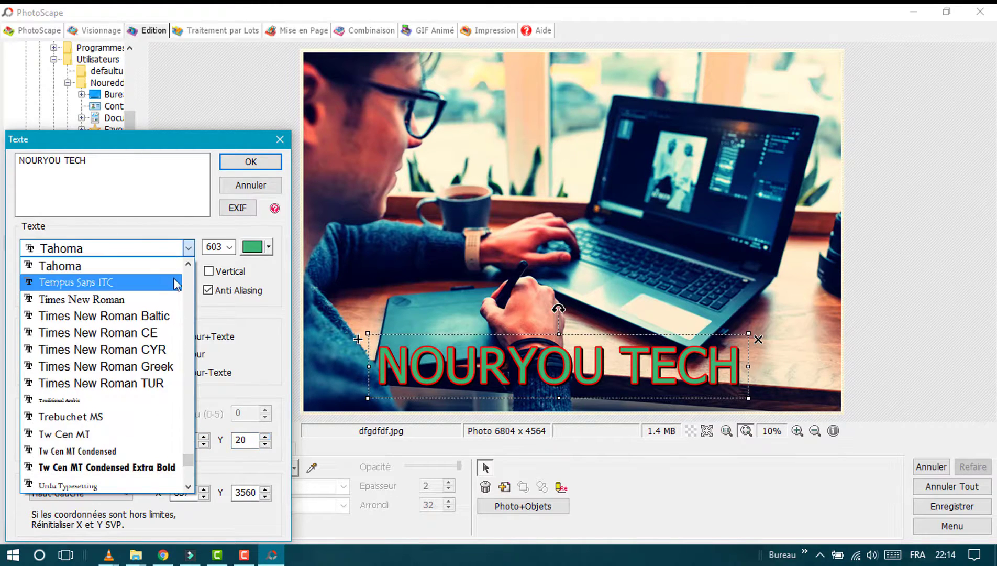
# - Try the Vladimir Script and Montserrat fonts on the caption
pyautogui.moveTo(189, 457); pyautogui.dragTo(190, 470)
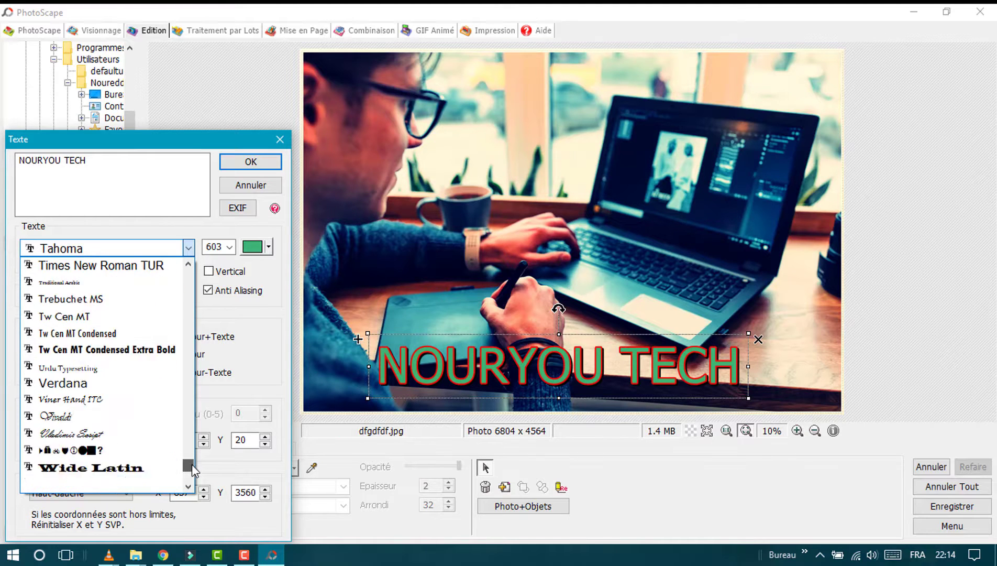
pyautogui.click(104, 316)
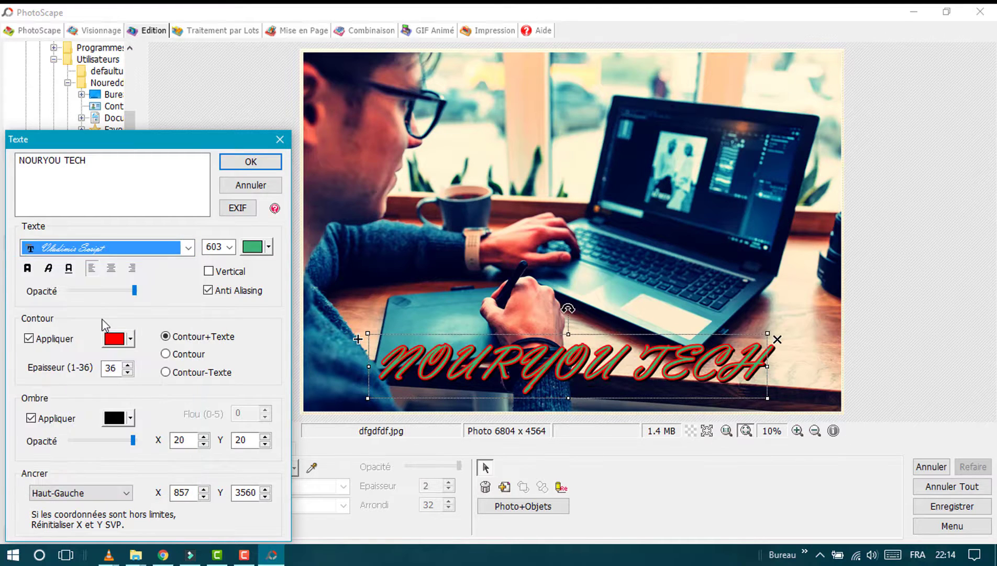
pyautogui.click(187, 248)
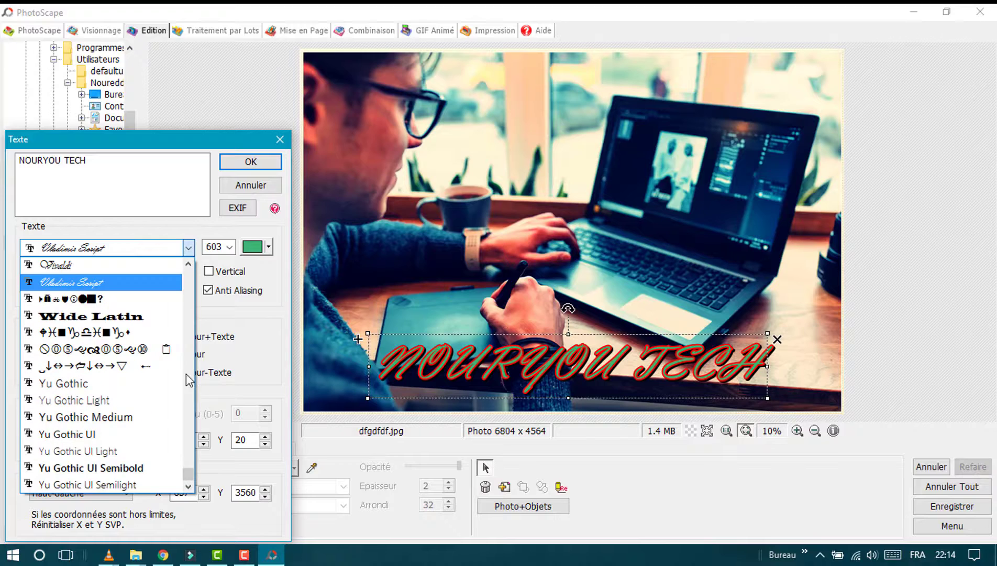
pyautogui.moveTo(190, 485); pyautogui.dragTo(193, 406)
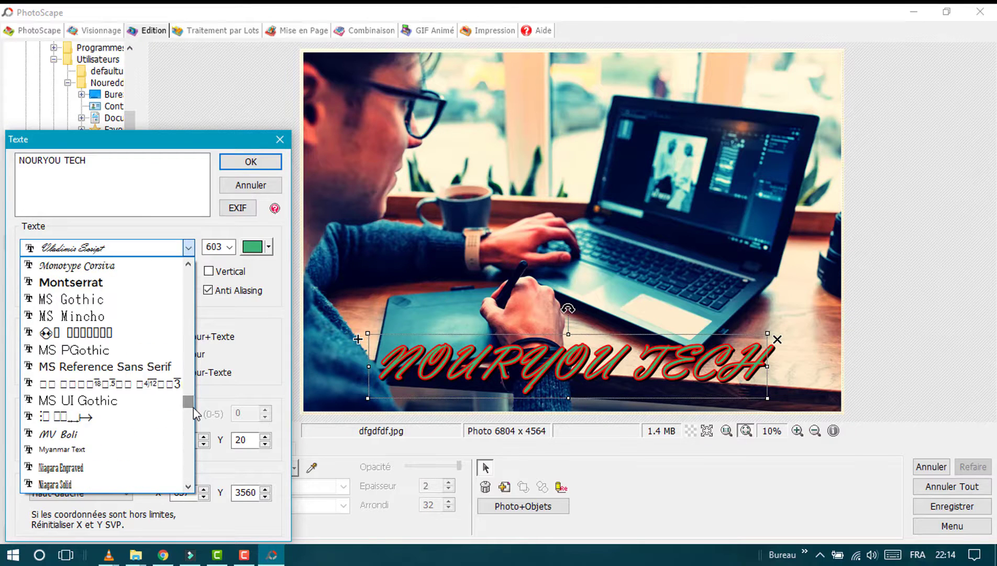
pyautogui.click(149, 293)
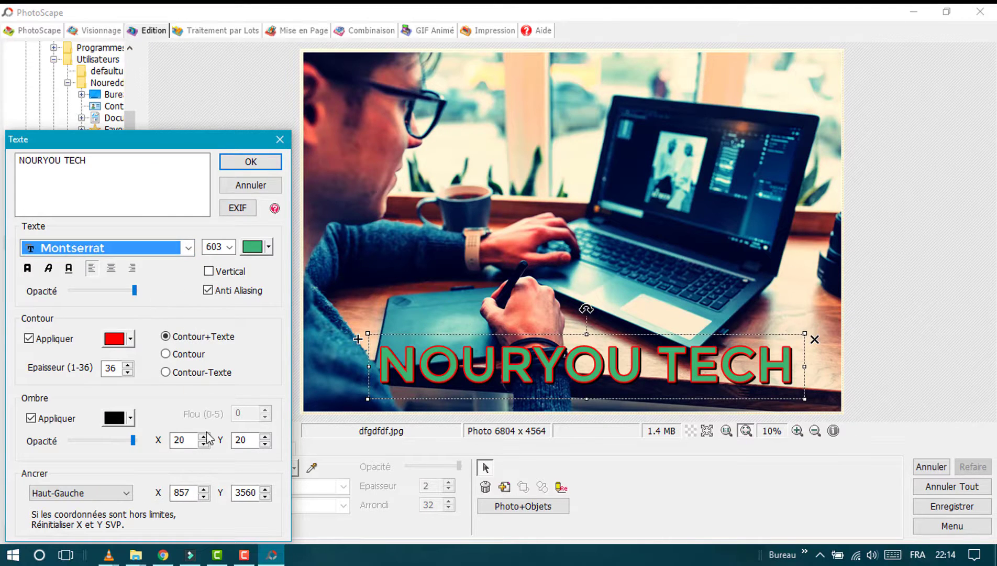
# - Try Harlow Solid Italic, then settle on Lato Black for the caption
pyautogui.click(188, 248)
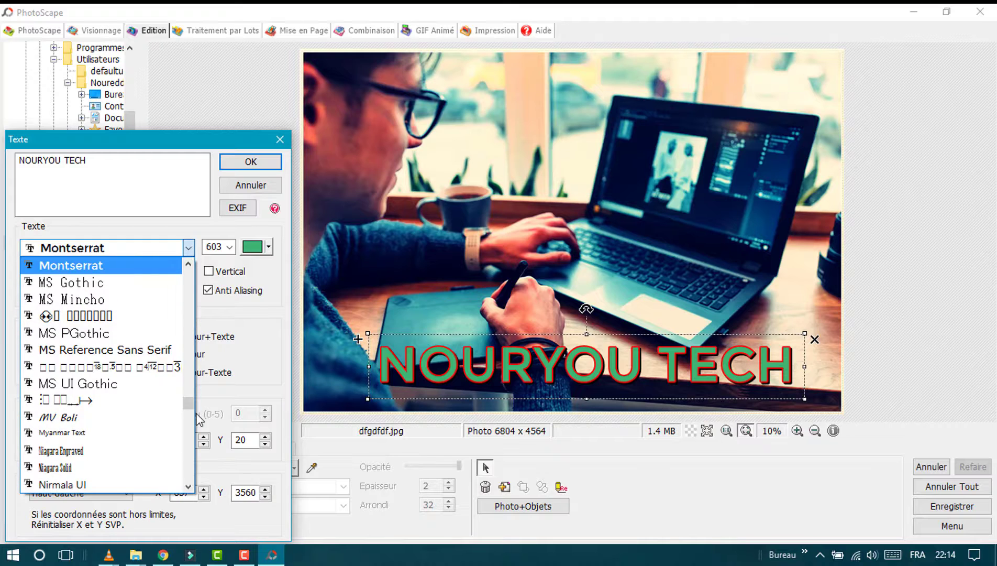
pyautogui.moveTo(190, 401); pyautogui.dragTo(188, 361)
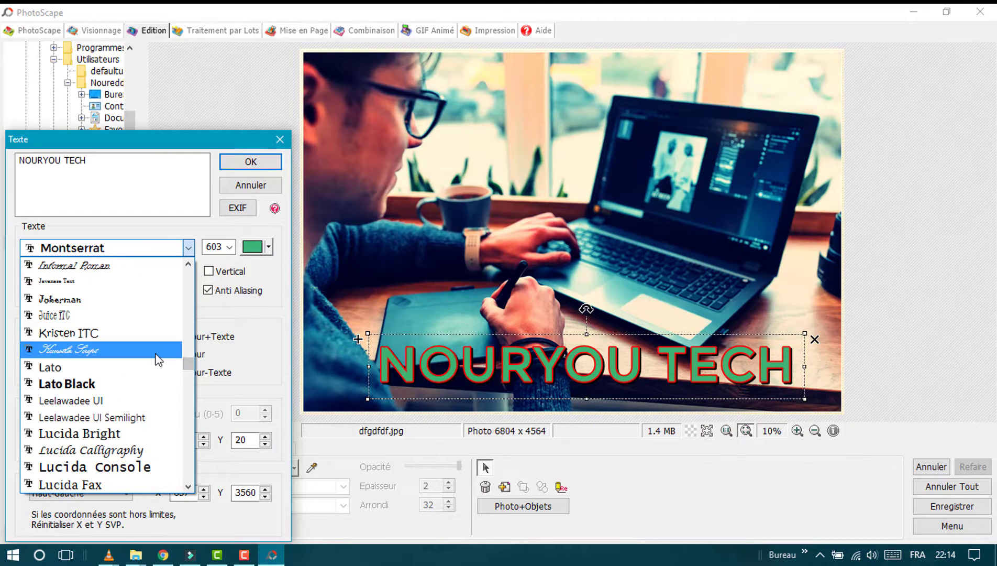
pyautogui.scroll(1, 159, 358)
pyautogui.scroll(4, 158, 358)
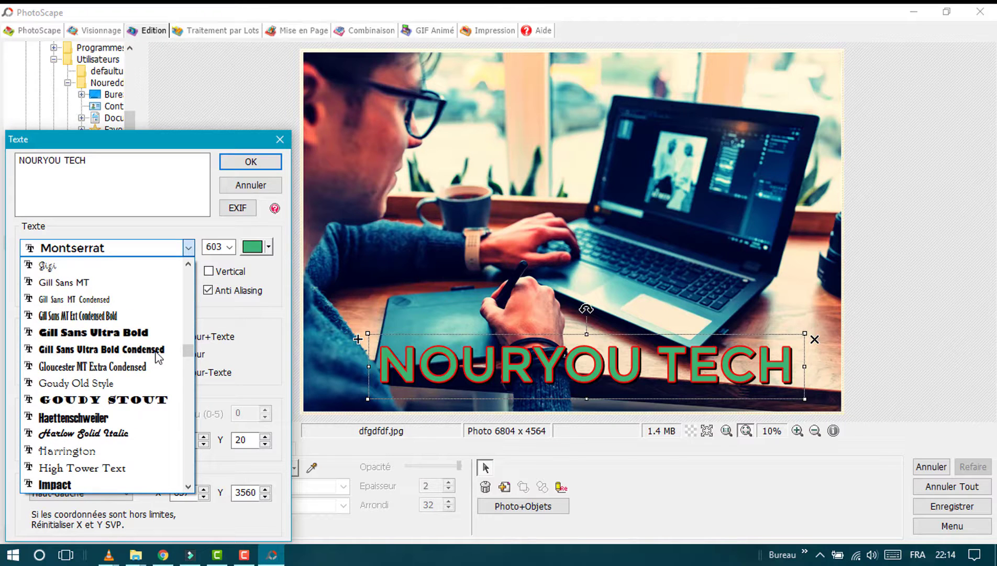
pyautogui.click(73, 435)
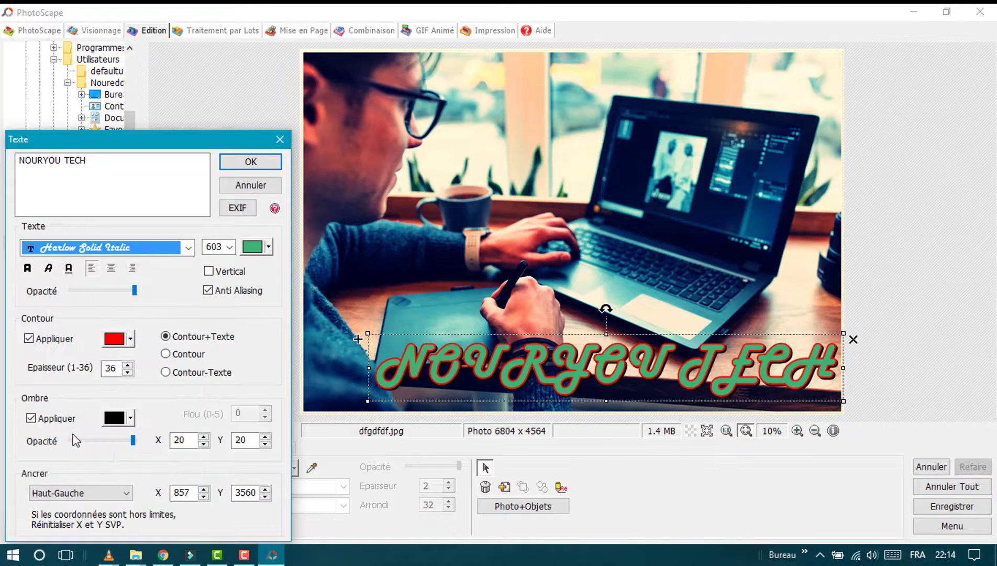
pyautogui.click(152, 248)
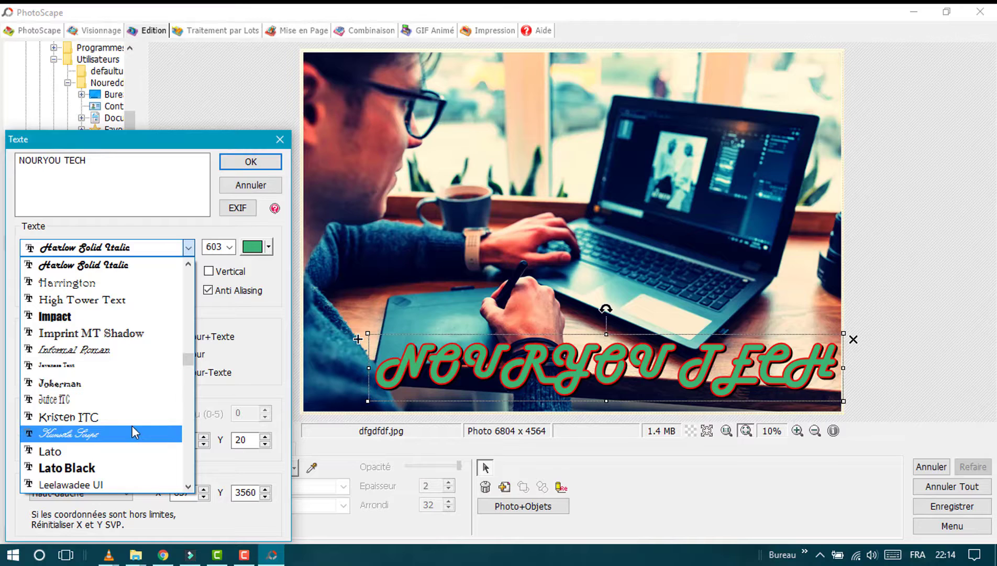
pyautogui.scroll(-2, 131, 425)
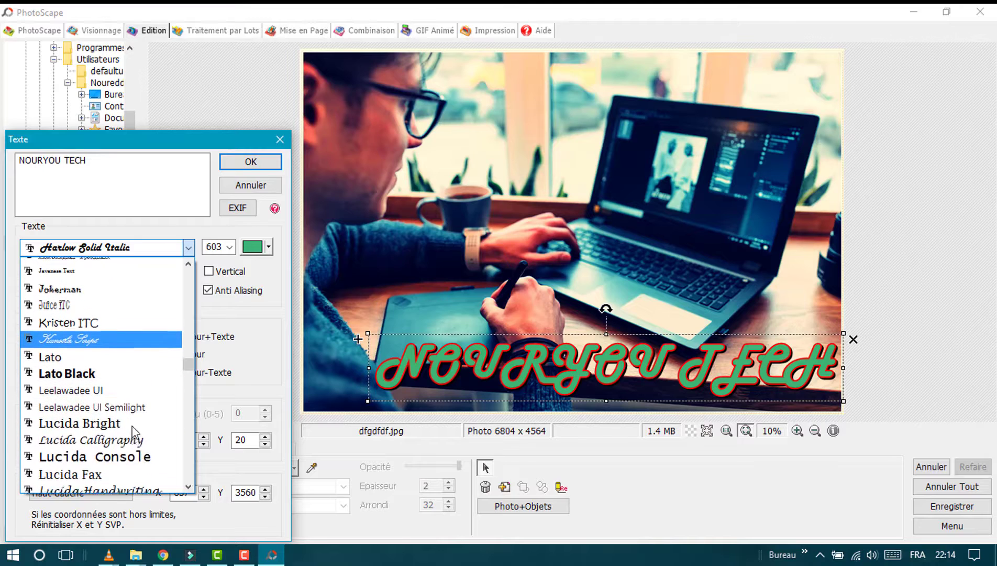
pyautogui.click(139, 374)
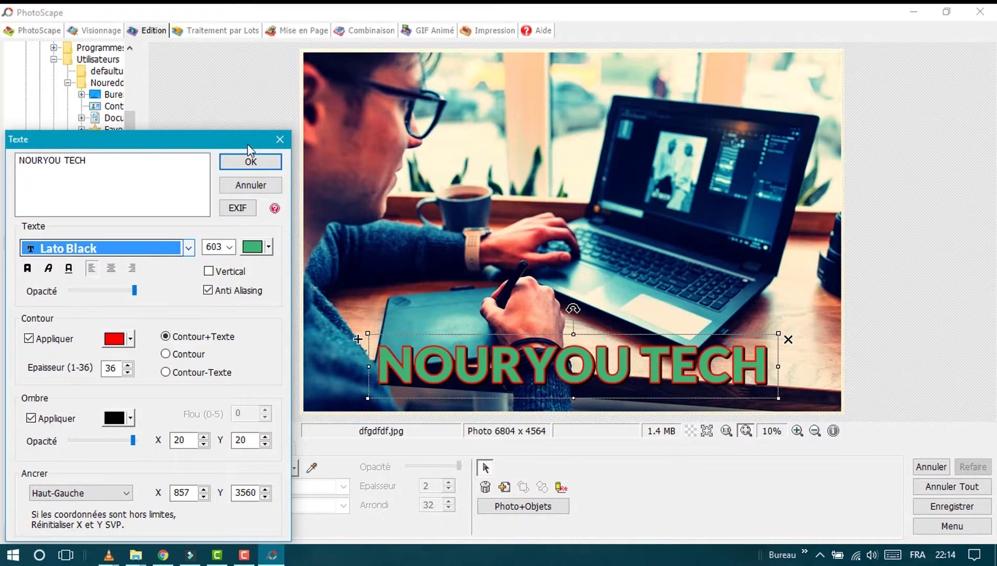
# - Confirm the Lato Black NOURYOU TECH caption, shrink it, and move it to the photo's bottom-right corner
pyautogui.click(250, 161)
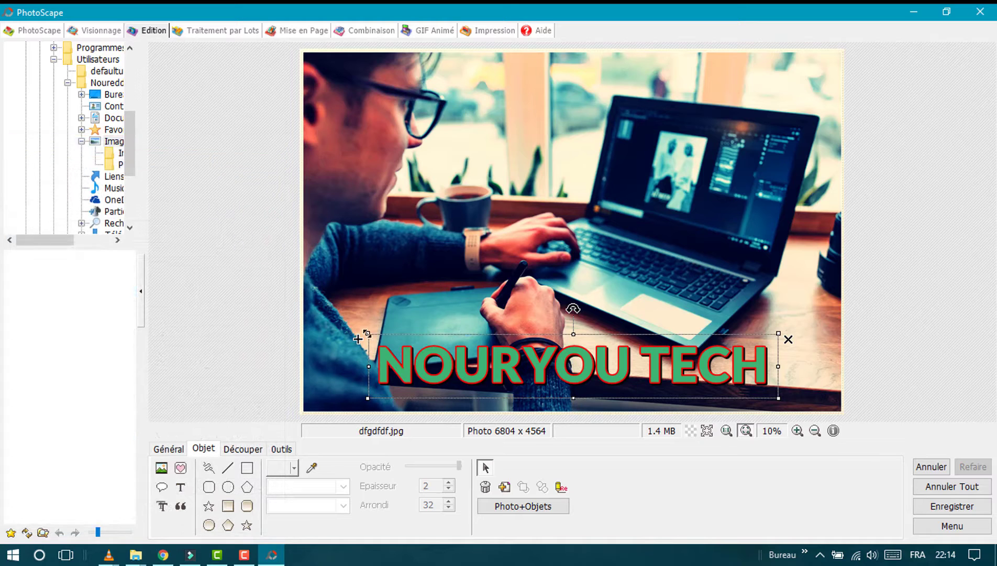
pyautogui.moveTo(366, 333); pyautogui.dragTo(505, 355)
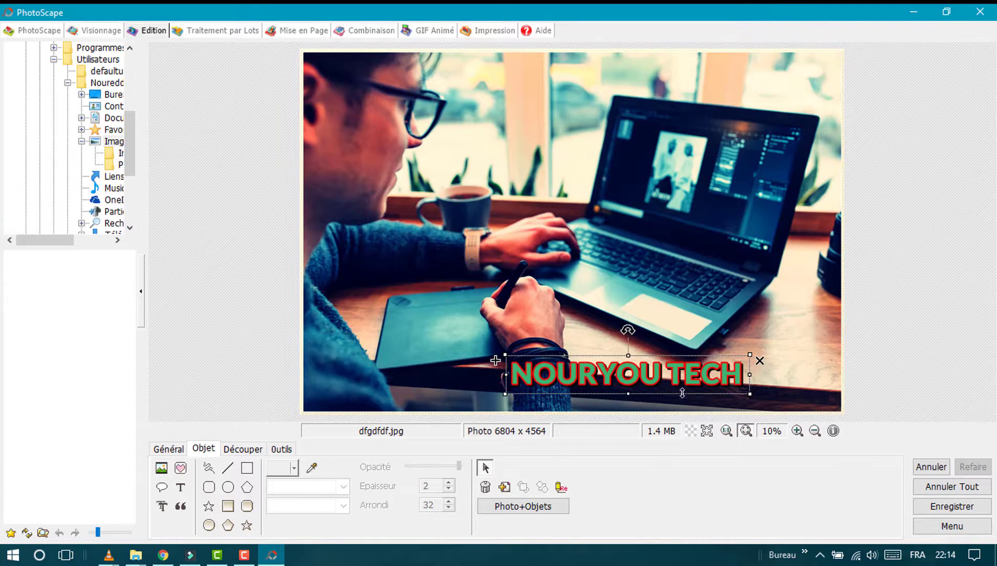
pyautogui.moveTo(656, 380); pyautogui.dragTo(727, 392)
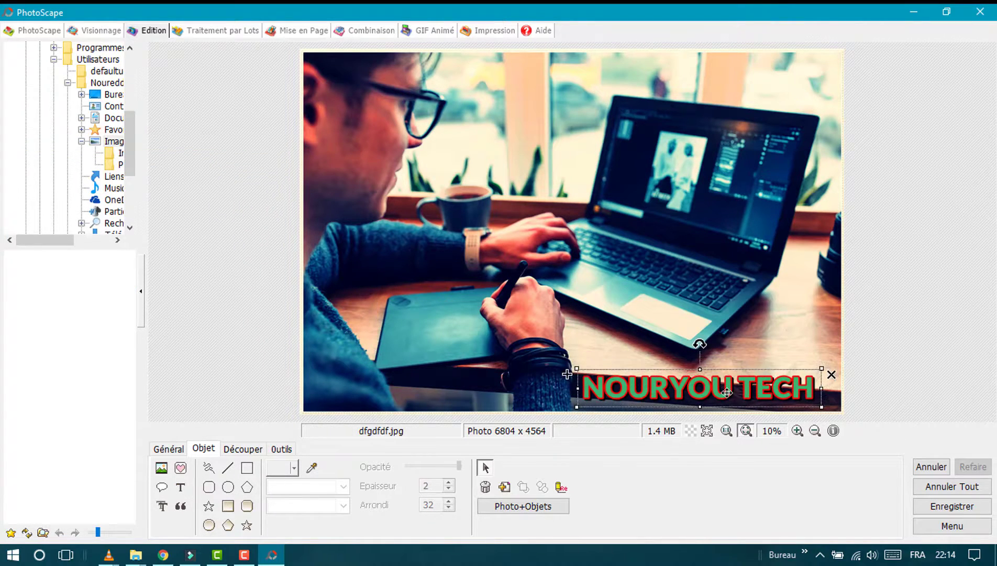
pyautogui.click(765, 327)
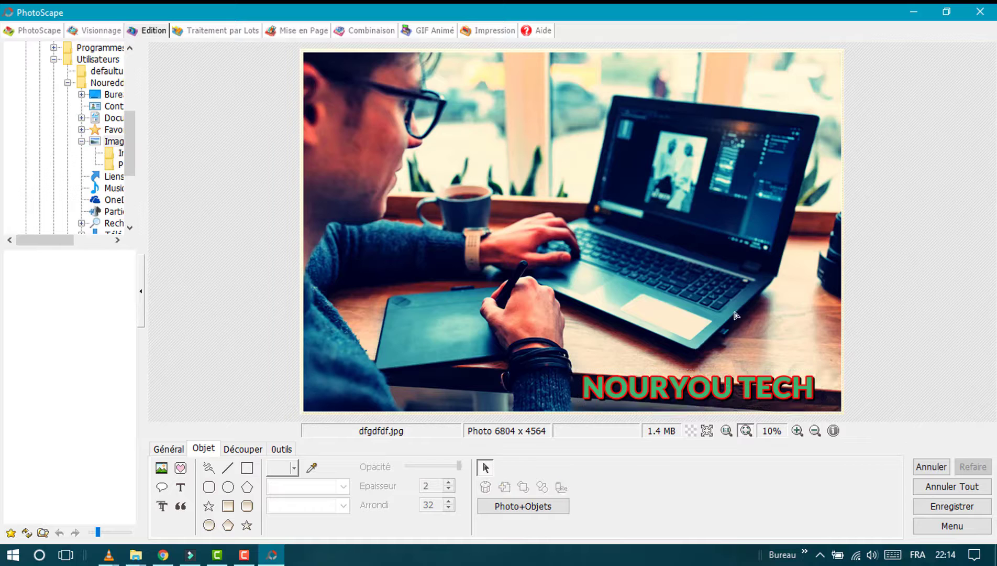
# - Browse the Visage, Maquillage, Bureau and Voyage sticker categories, then show the Logo category
pyautogui.click(179, 466)
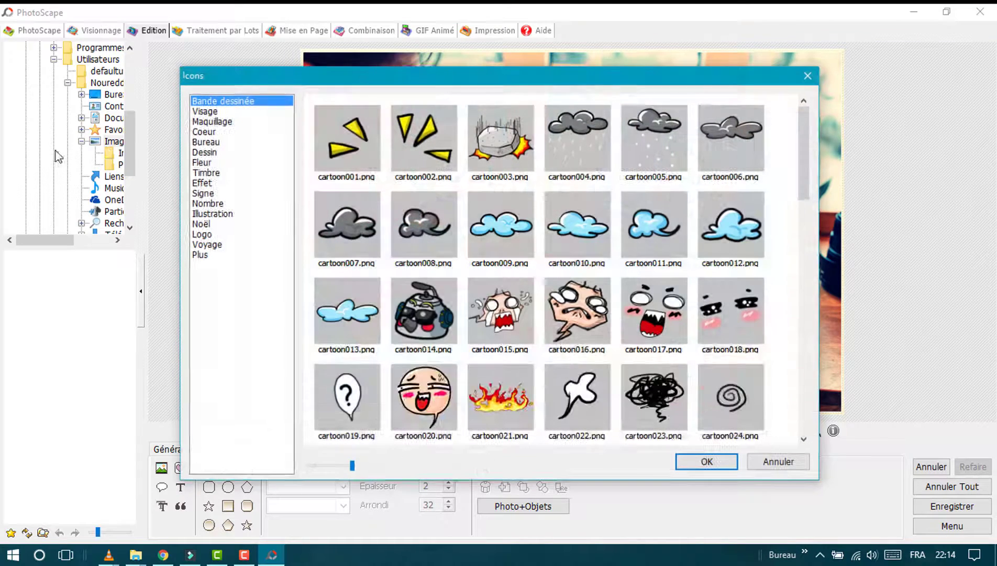
pyautogui.click(209, 113)
pyautogui.scroll(-10, 346, 187)
pyautogui.scroll(-5, 335, 180)
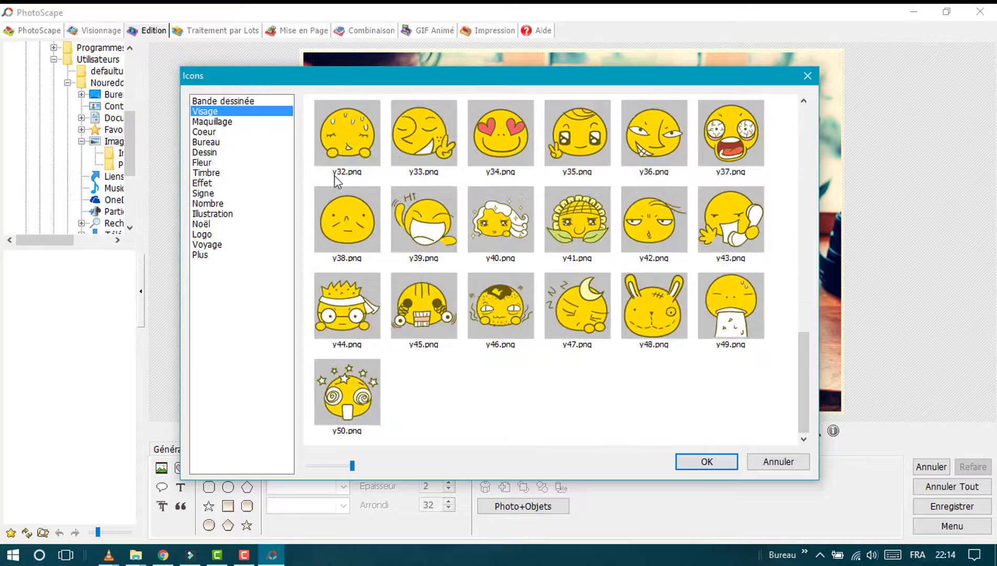
pyautogui.click(254, 121)
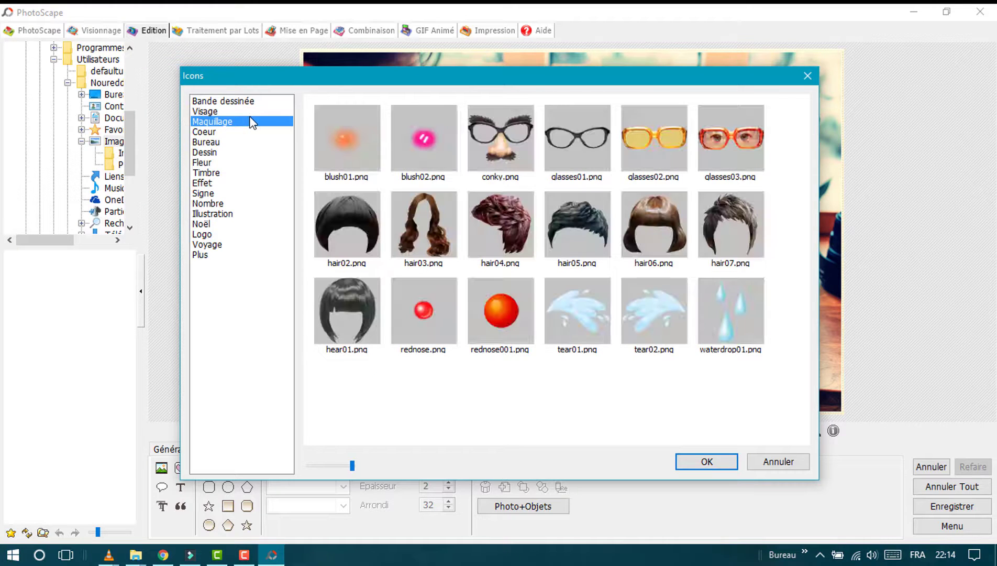
pyautogui.click(240, 143)
pyautogui.click(224, 245)
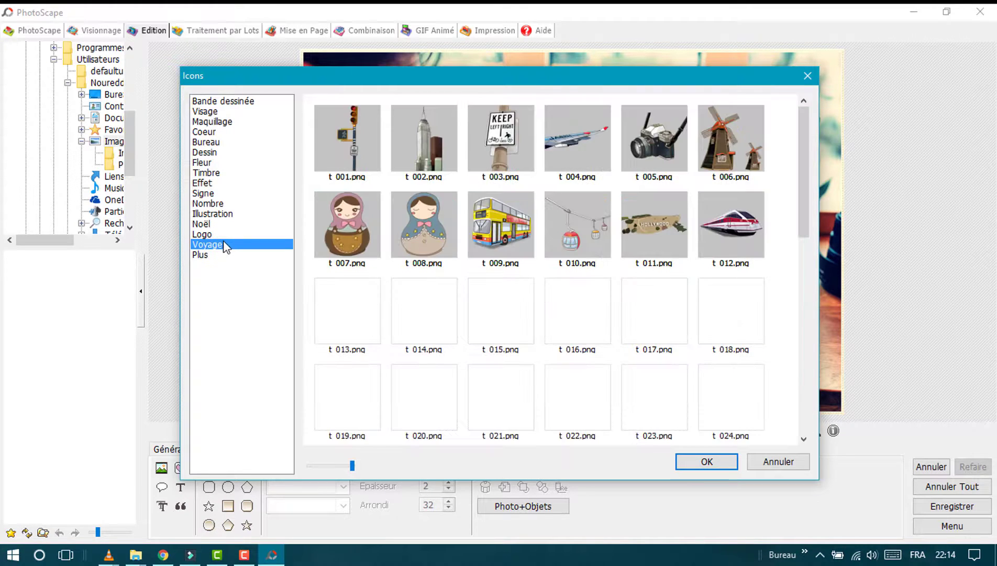
pyautogui.click(225, 238)
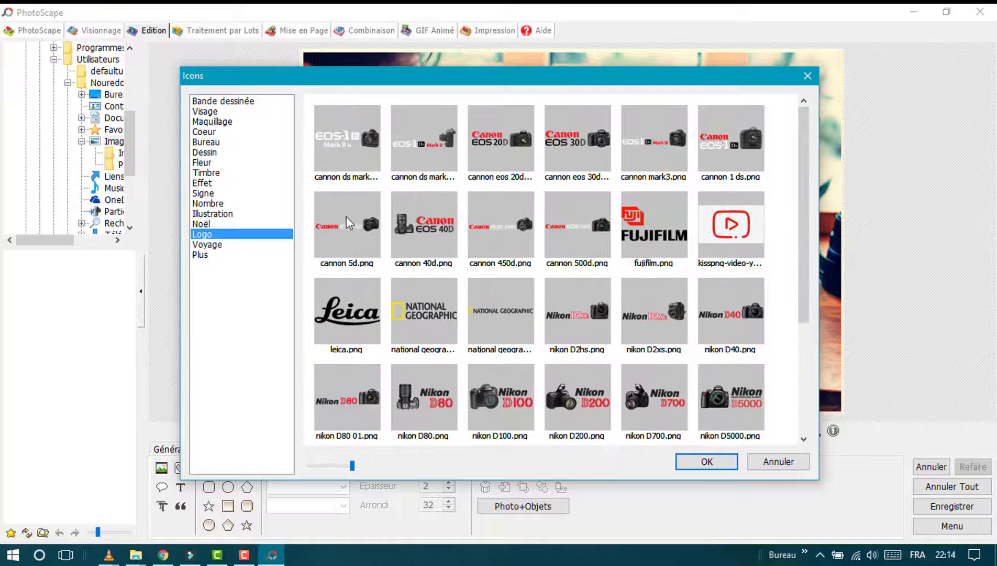
# - Place the National Geographic logo sticker, resize it, and fit it into the top-right corner
pyautogui.doubleClick(403, 300)
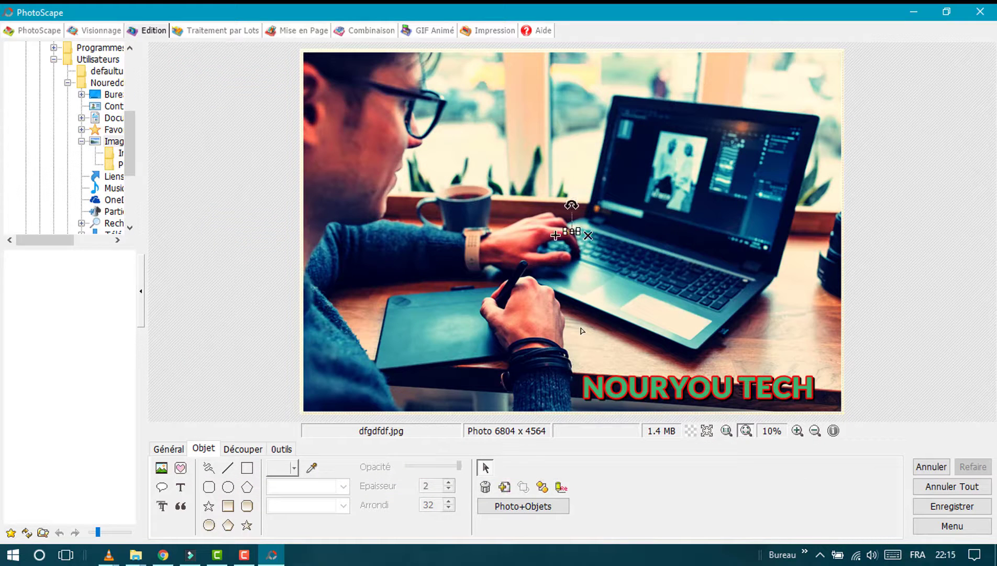
pyautogui.moveTo(578, 229)
pyautogui.mouseDown()
pyautogui.moveTo(677, 210)
pyautogui.moveTo(703, 82)
pyautogui.mouseUp()
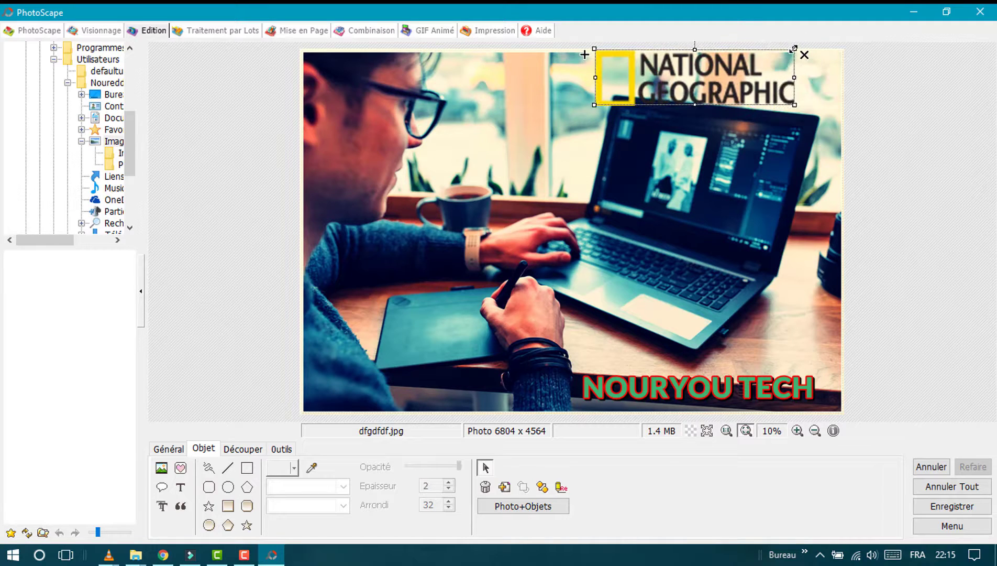
pyautogui.moveTo(794, 49); pyautogui.dragTo(762, 67)
pyautogui.moveTo(670, 84); pyautogui.dragTo(767, 70)
pyautogui.click(242, 448)
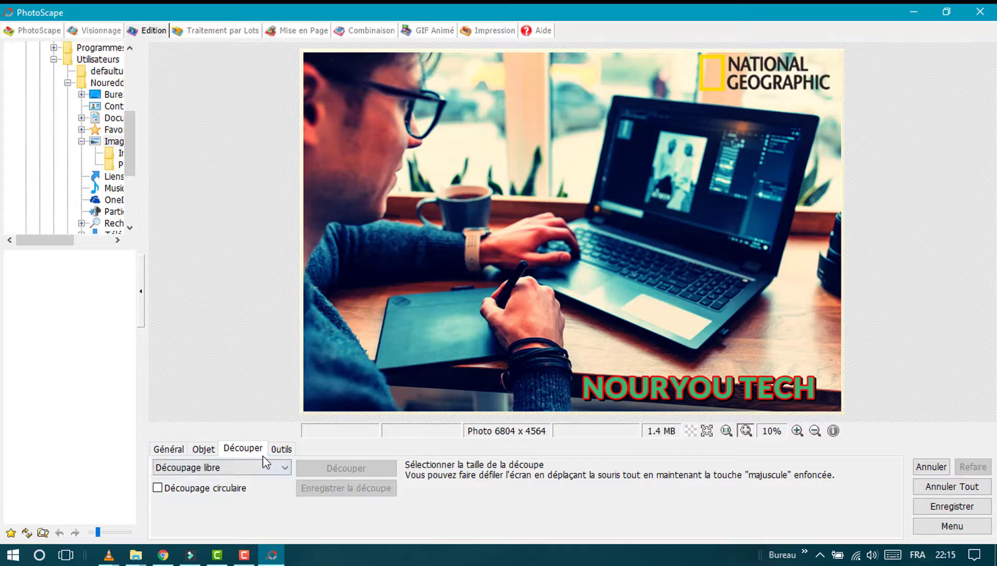
# - Choose the strong blur effect brush among the retouching tools
pyautogui.click(282, 449)
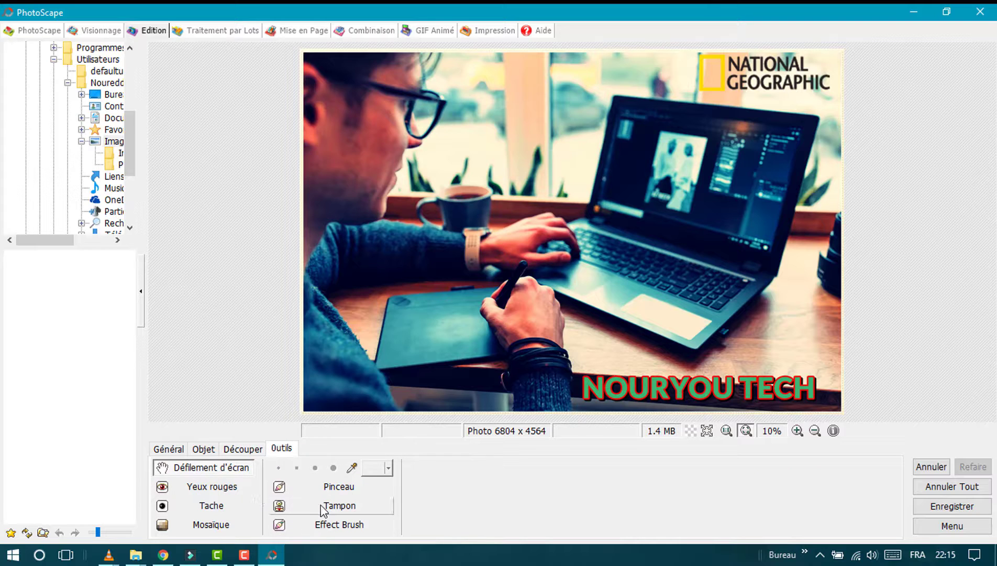
pyautogui.click(325, 526)
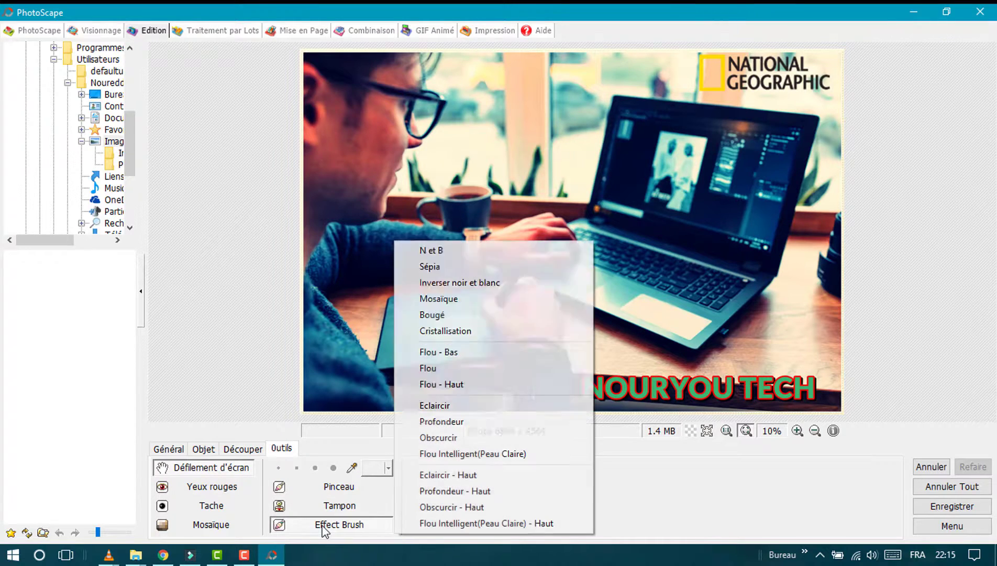
pyautogui.click(519, 383)
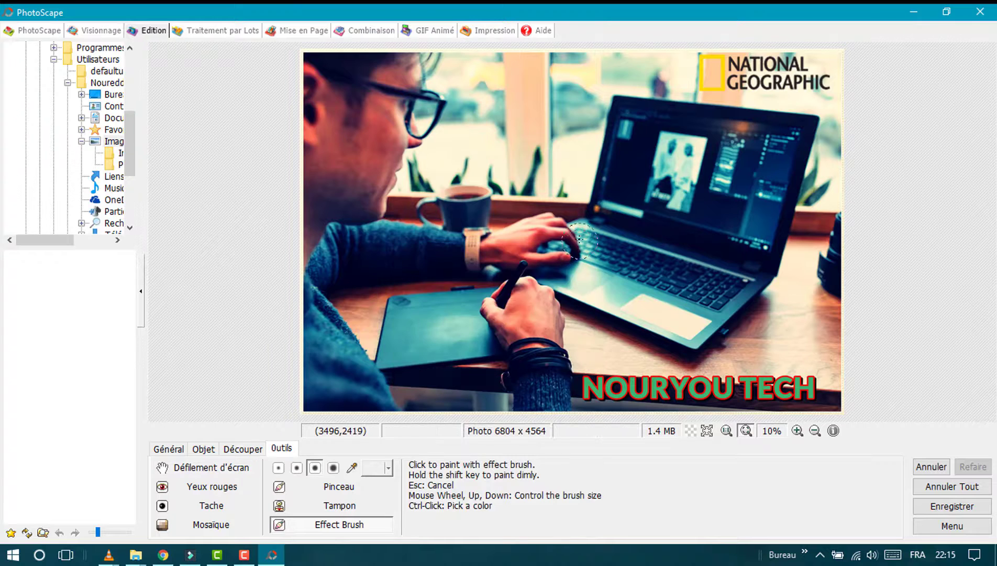
pyautogui.scroll(1, 497, 267)
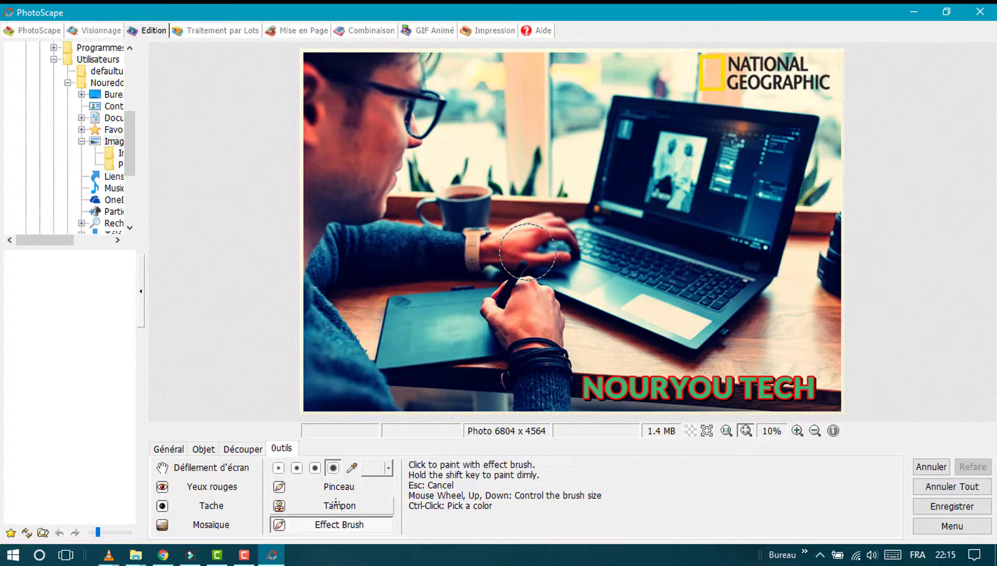
# - Clone the hand area onto the laptop screen with the clone stamp
pyautogui.click(338, 505)
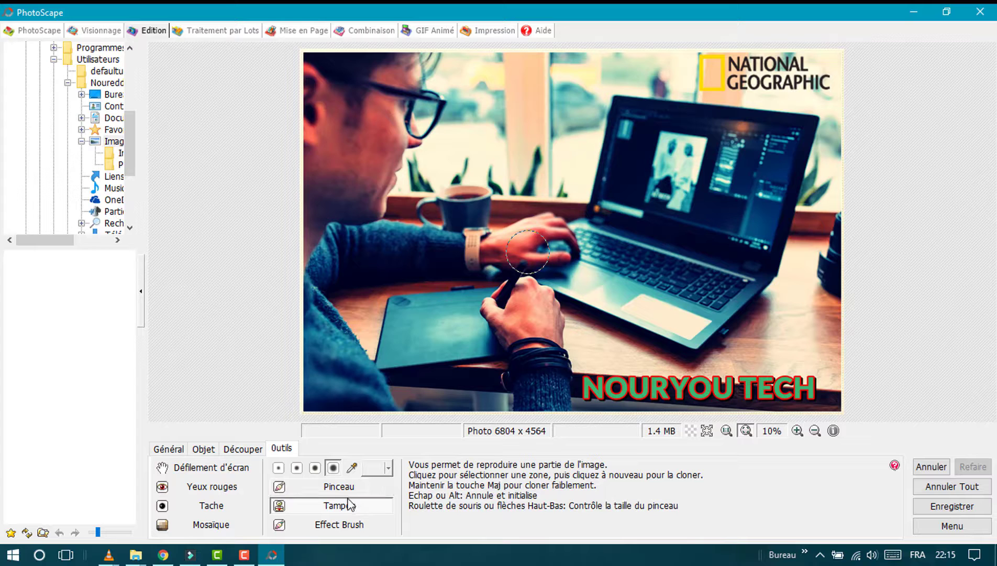
pyautogui.click(497, 266)
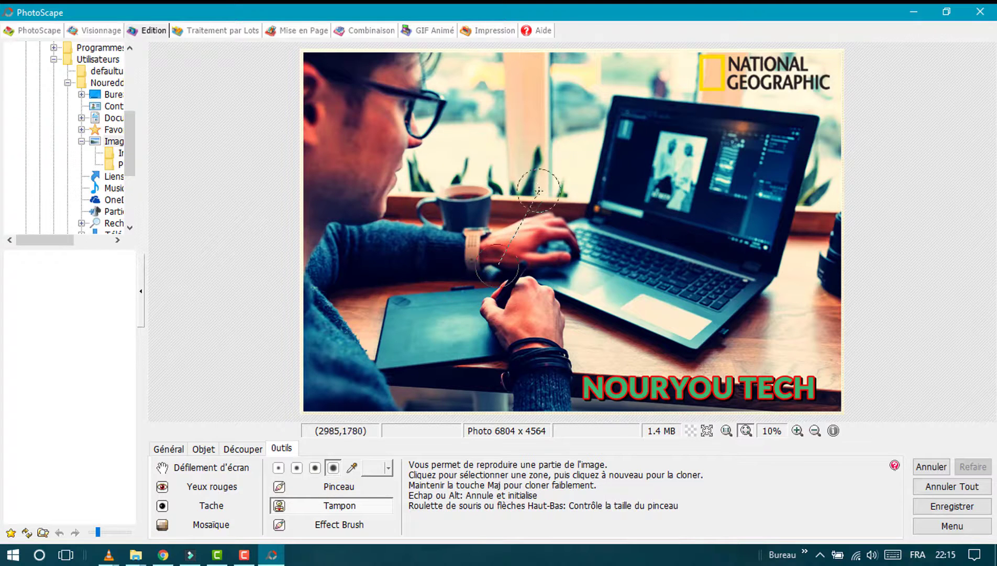
pyautogui.click(630, 123)
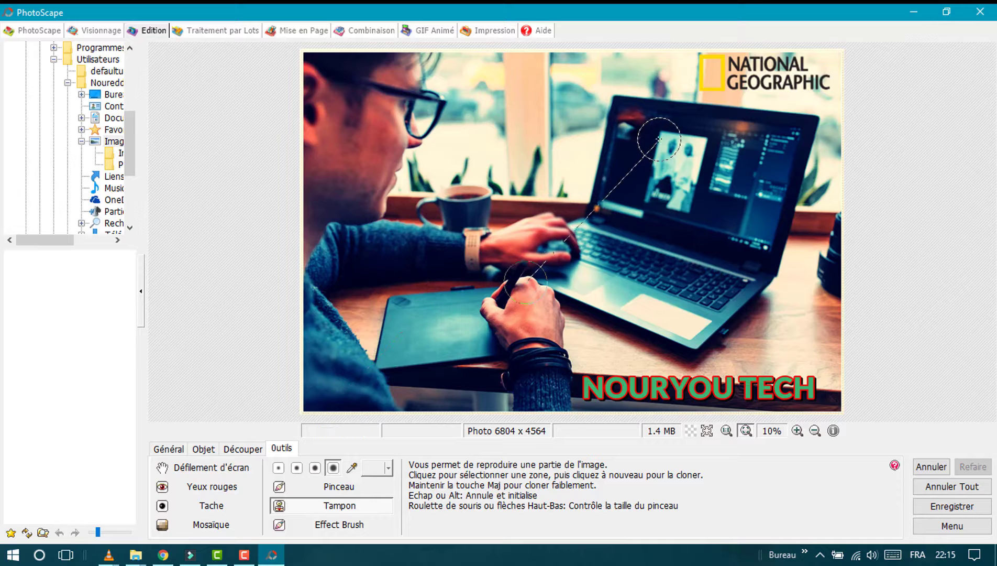
pyautogui.moveTo(659, 139)
pyautogui.mouseDown()
pyautogui.moveTo(595, 149)
pyautogui.moveTo(686, 207)
pyautogui.moveTo(702, 120)
pyautogui.mouseUp()
# - Undo the clone stroke and brighten the photo strongly
pyautogui.hotkey('ctrl', 'z')
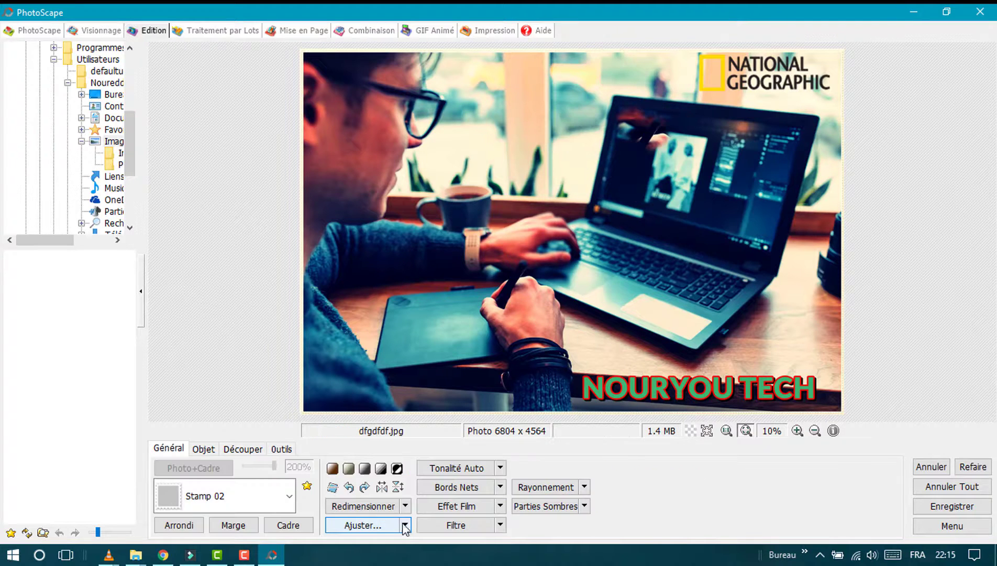
pyautogui.click(406, 525)
pyautogui.moveTo(514, 170)
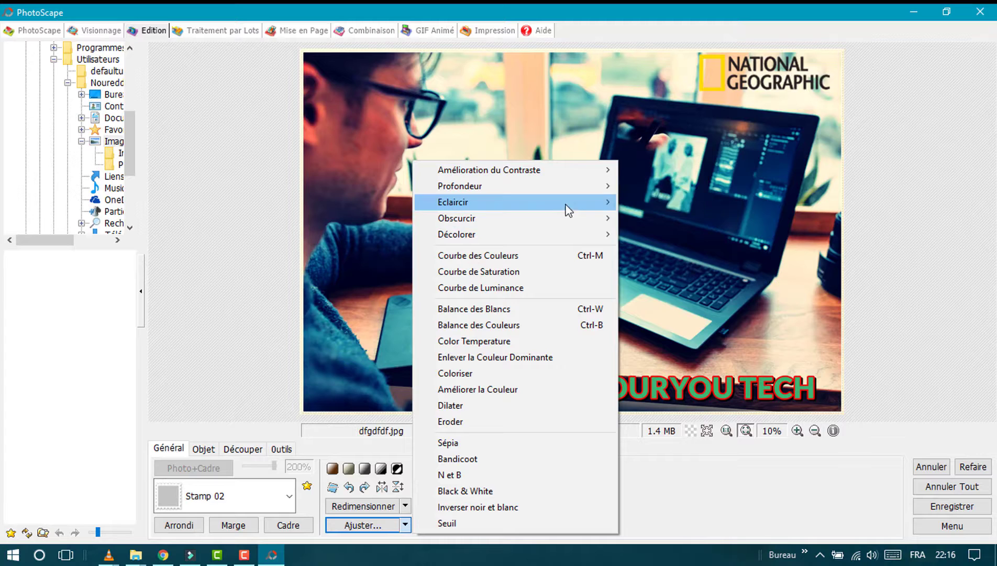
pyautogui.moveTo(514, 202)
pyautogui.click(693, 229)
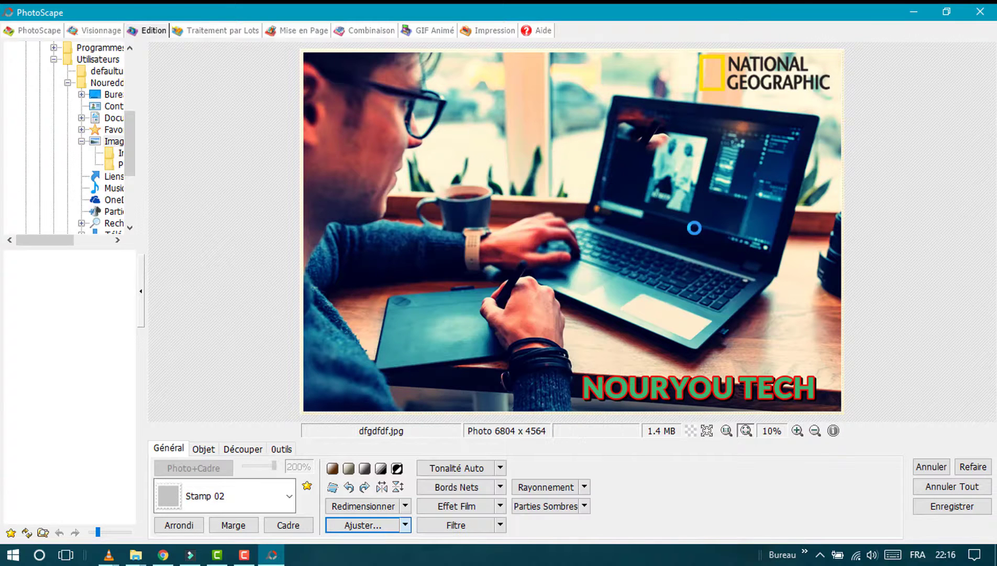
# - Apply a low contrast enhancement, then undo the 3D box effect
pyautogui.click(405, 524)
pyautogui.moveTo(488, 170)
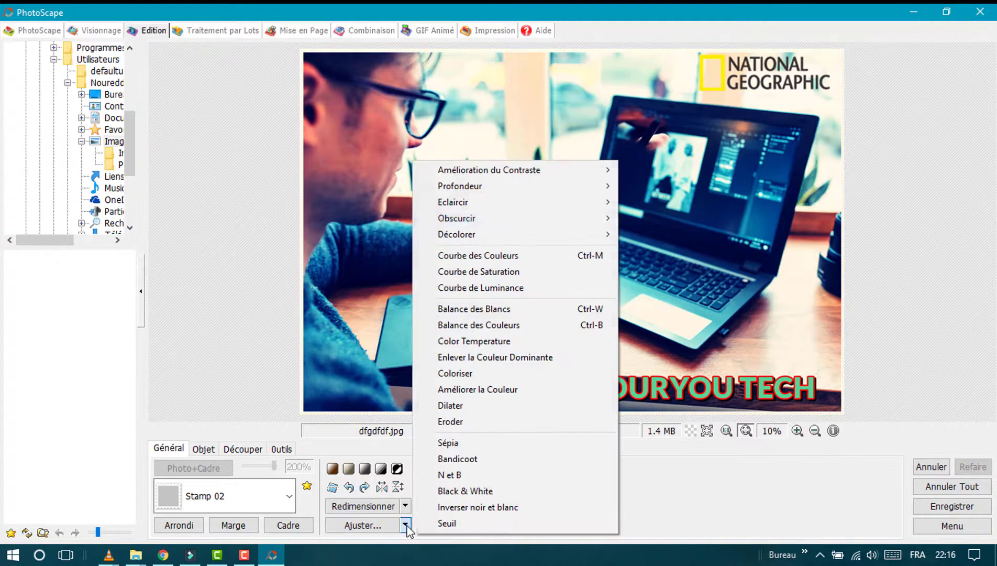
pyautogui.click(679, 170)
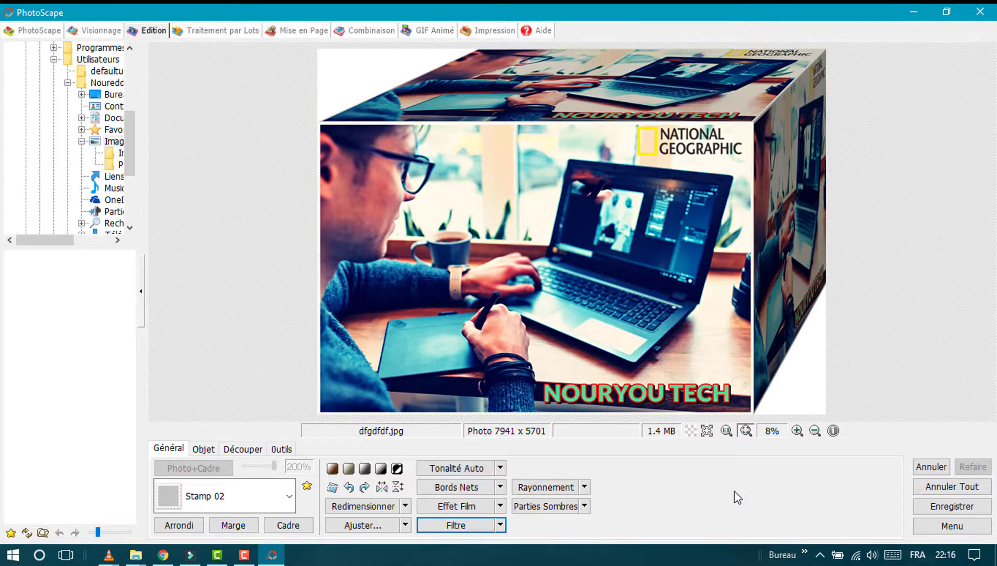
pyautogui.click(931, 467)
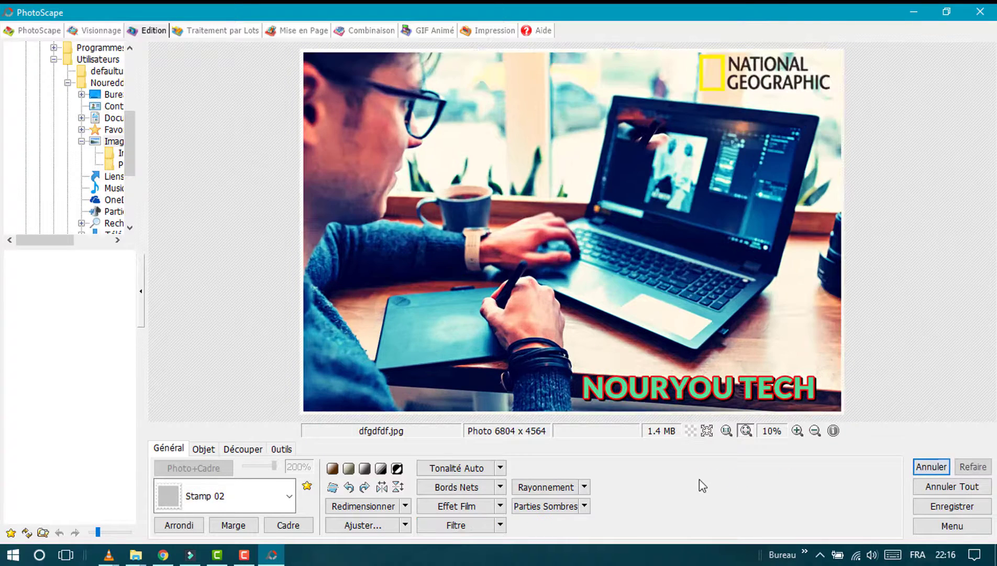
# - Preview the repetition distortion filter with count 1, then cancel it
pyautogui.click(503, 524)
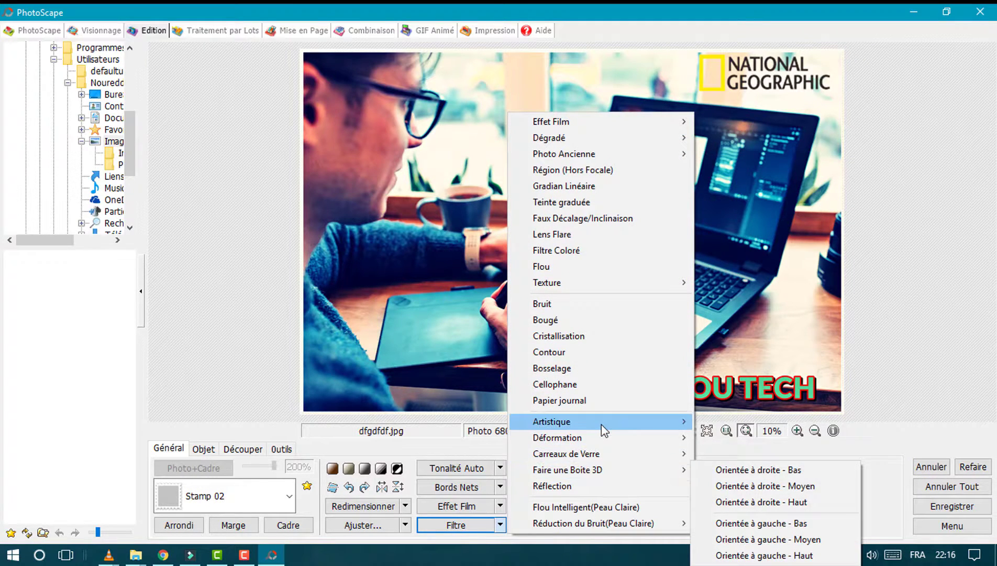
pyautogui.moveTo(597, 437)
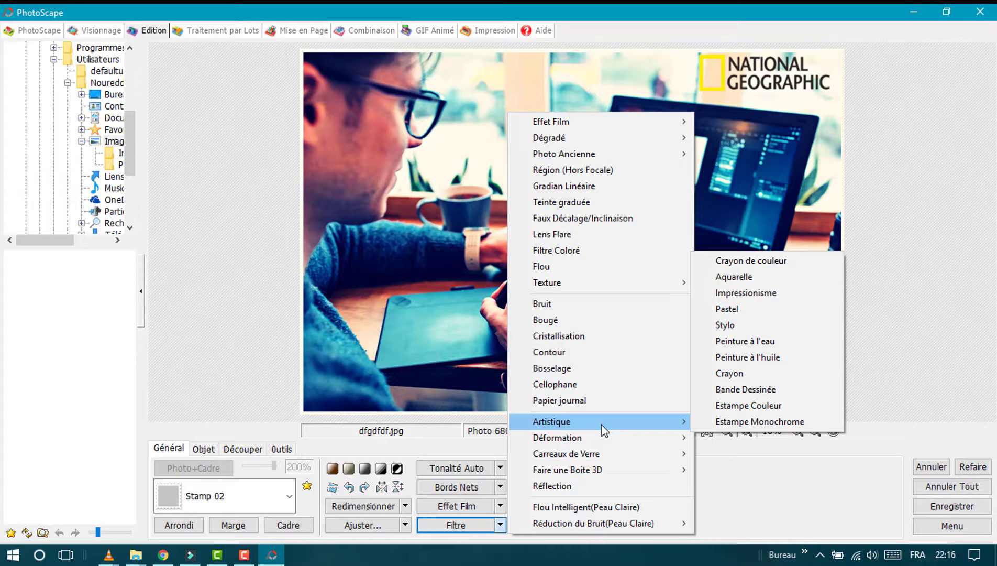
pyautogui.moveTo(558, 436)
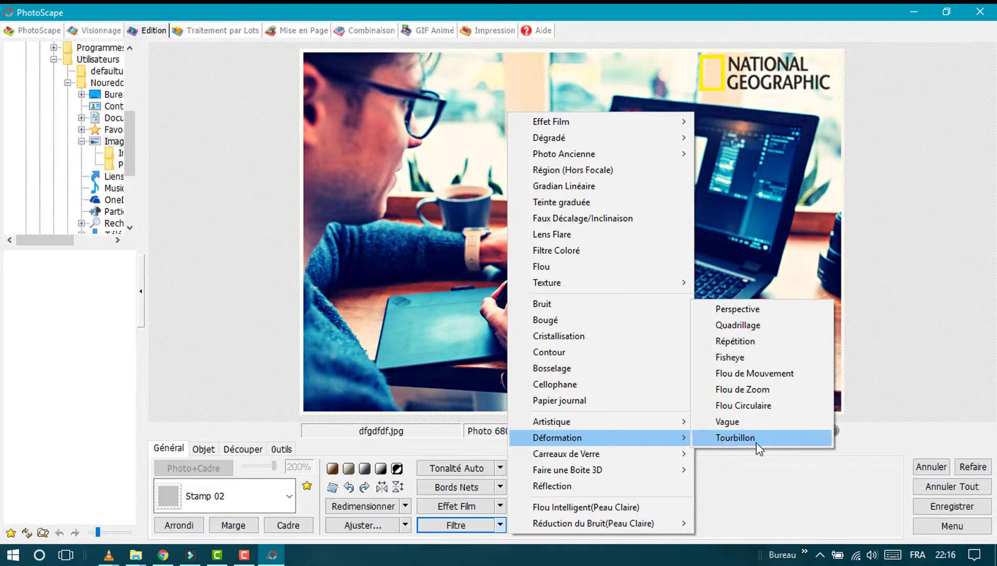
pyautogui.click(749, 341)
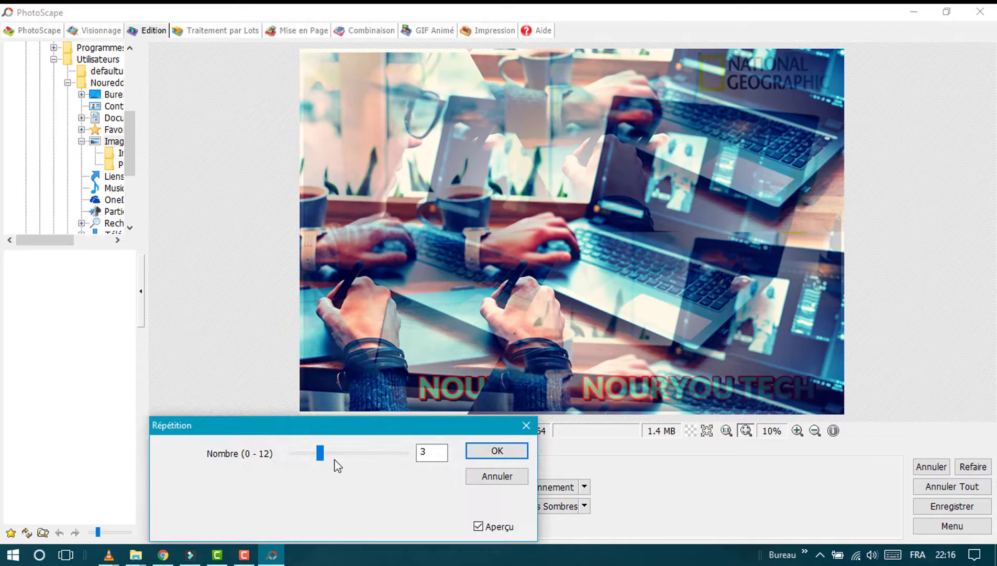
pyautogui.press('Left')
pyautogui.press('Left')
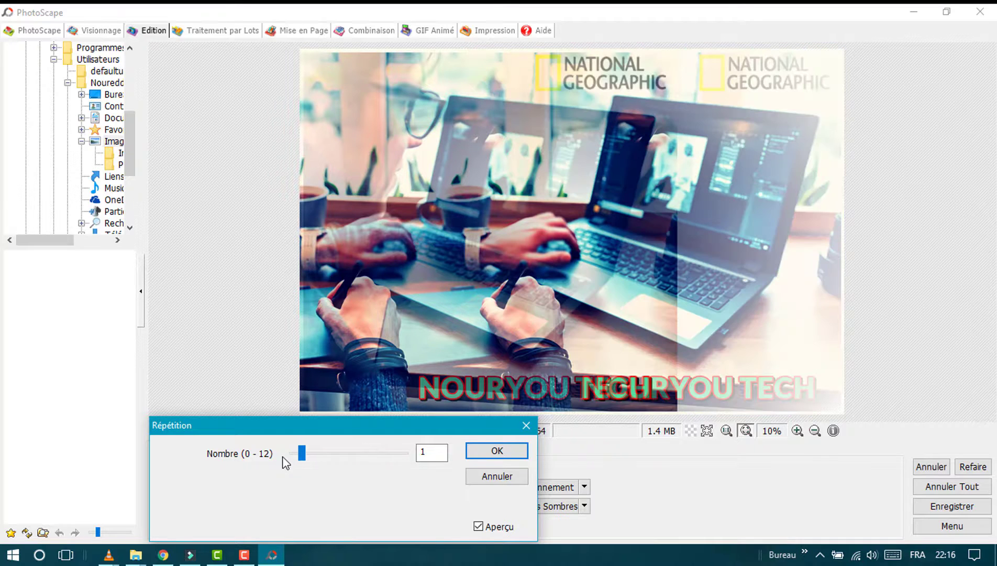
pyautogui.click(497, 476)
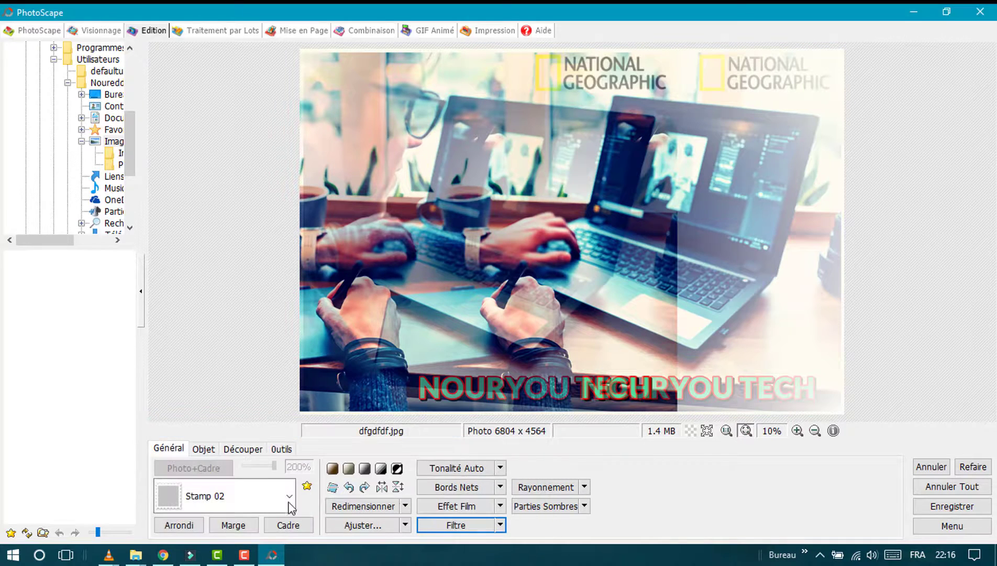
pyautogui.click(215, 450)
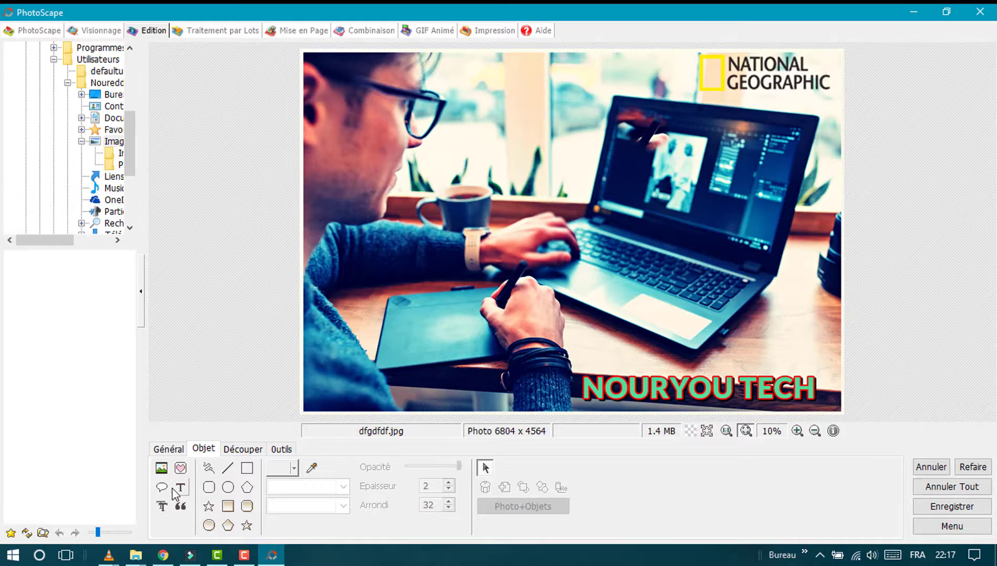
# - Crop the photo to the laptop and hands (4281 x 2547), then undo the crop
pyautogui.click(242, 450)
pyautogui.click(280, 450)
pyautogui.click(245, 451)
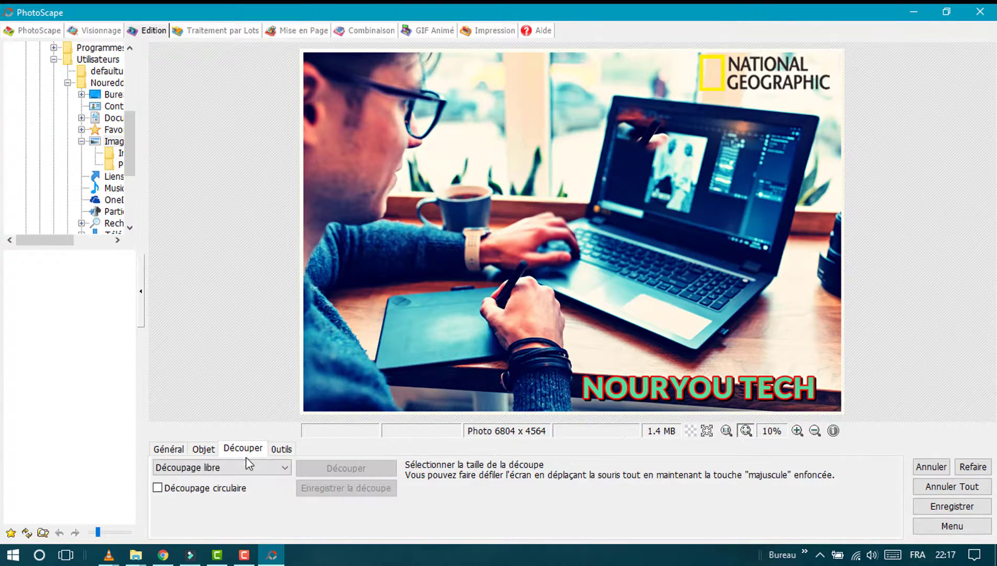
pyautogui.moveTo(410, 152); pyautogui.dragTo(754, 358)
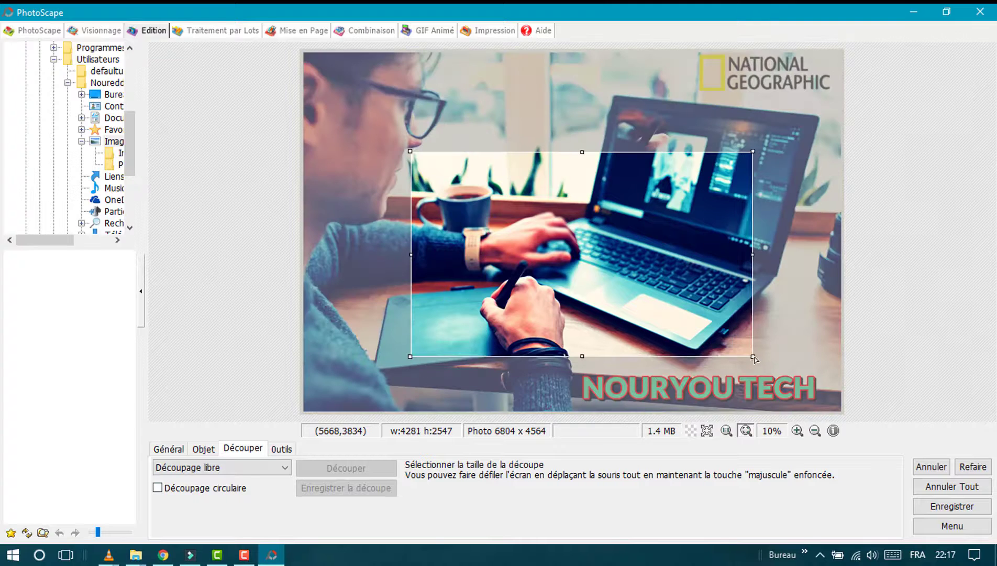
pyautogui.click(373, 466)
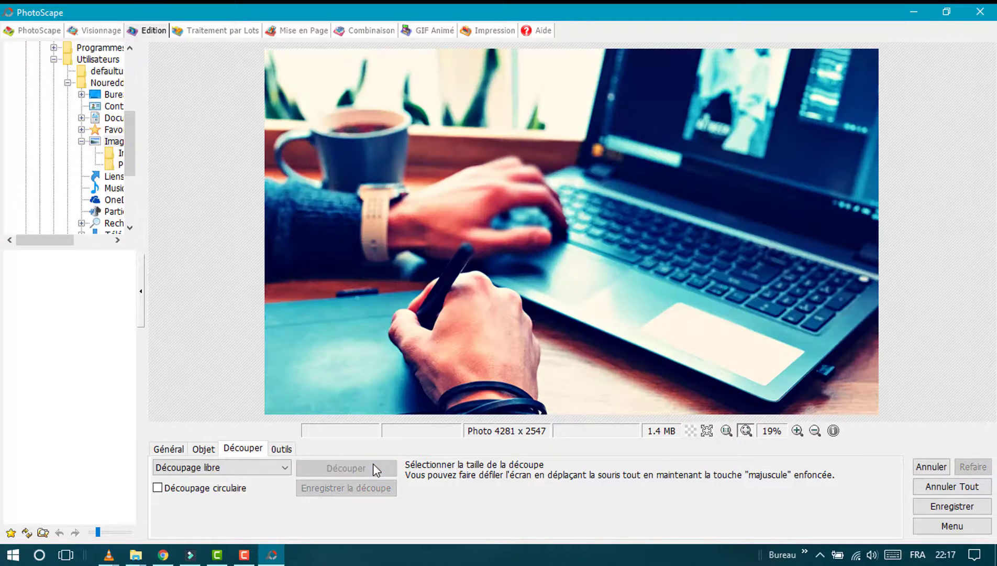
pyautogui.click(930, 466)
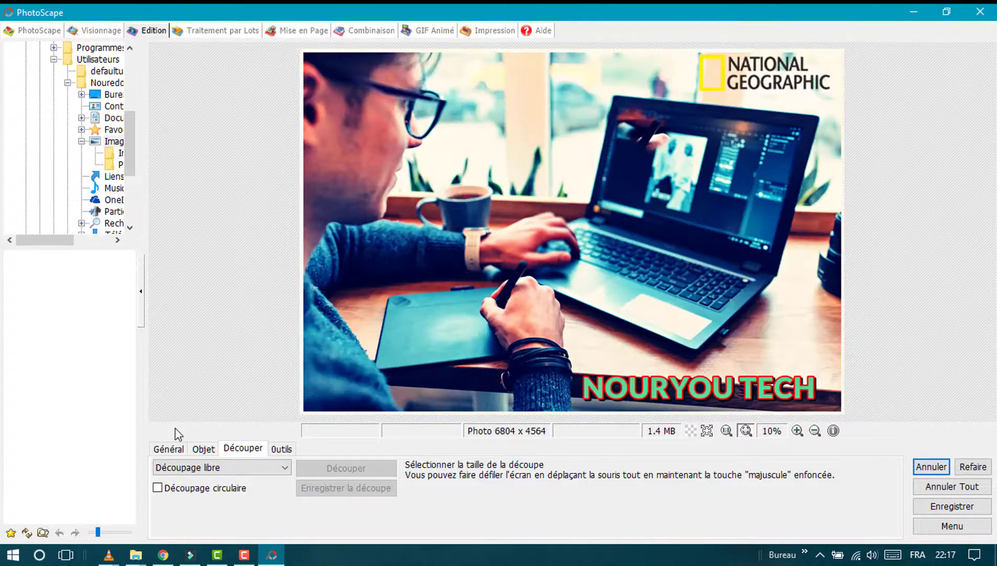
pyautogui.click(169, 449)
pyautogui.click(246, 500)
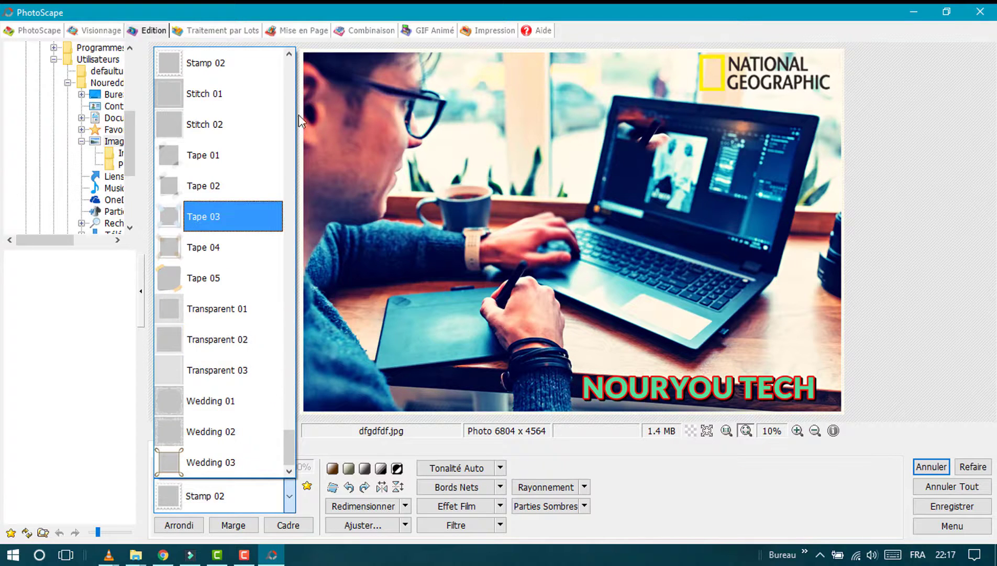
# - Apply Antique Frame 04 plus a green dashed border, thickness 50, margin 8, rounding 18
pyautogui.moveTo(289, 434); pyautogui.dragTo(301, 68)
pyautogui.click(255, 93)
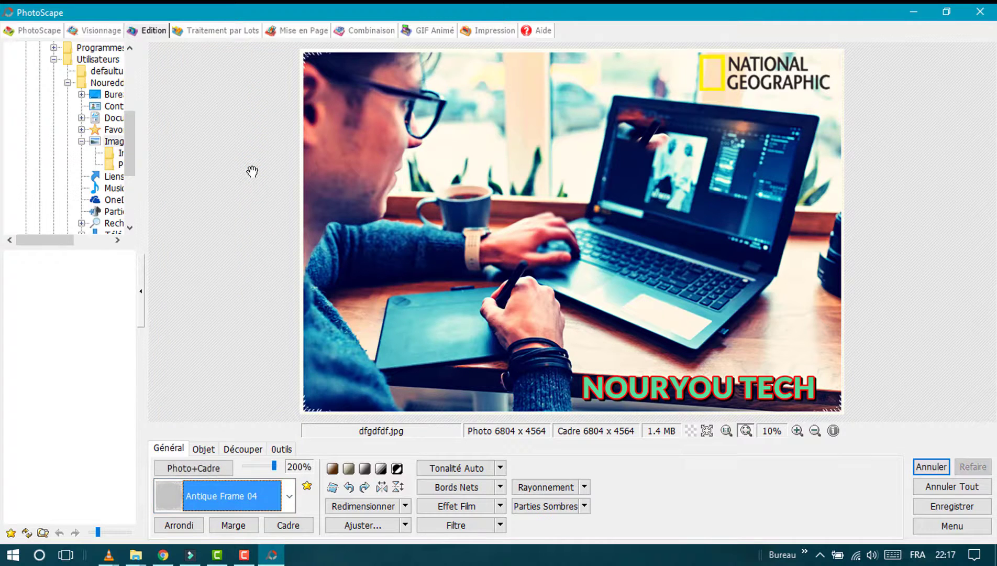
pyautogui.click(281, 525)
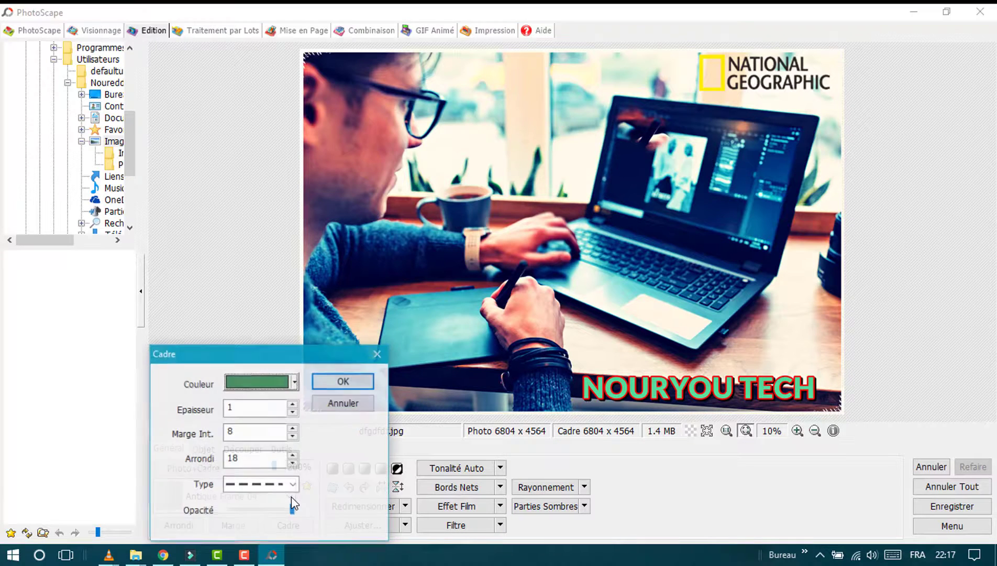
pyautogui.write('50')
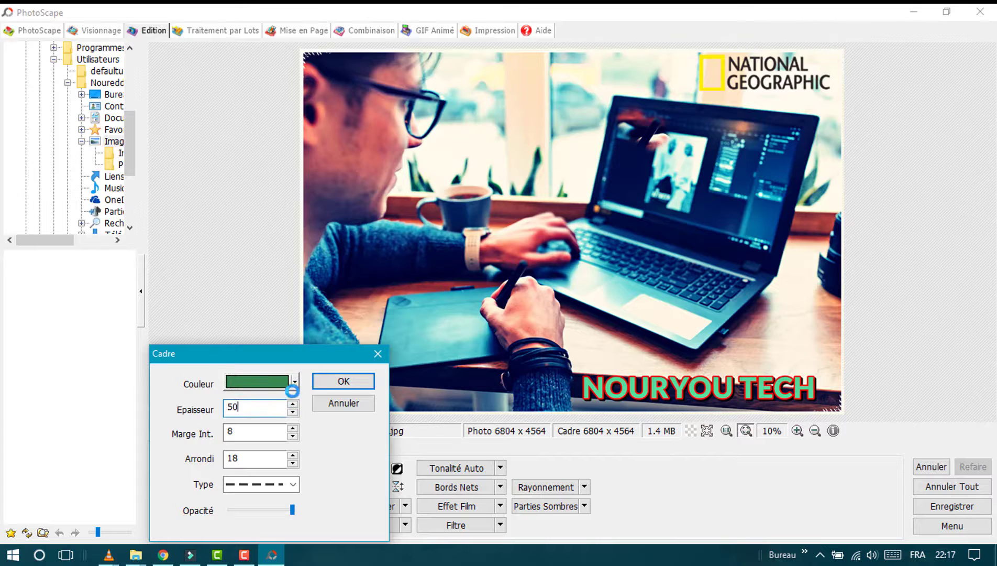
pyautogui.click(343, 382)
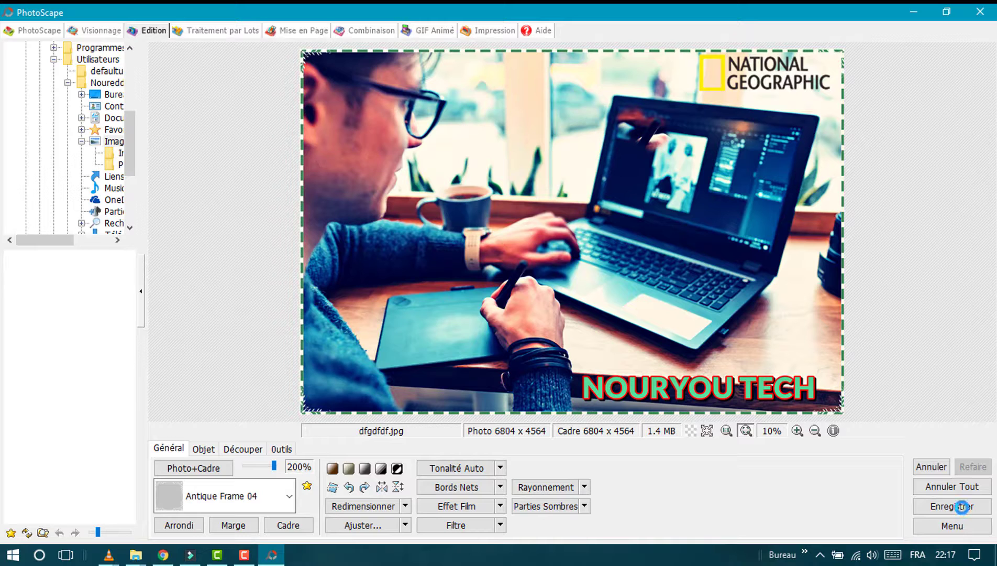
# - Save the photo as dfgdfdf.jpg at 100% JPEG quality, checking the 16.9 MB size estimate
pyautogui.click(962, 506)
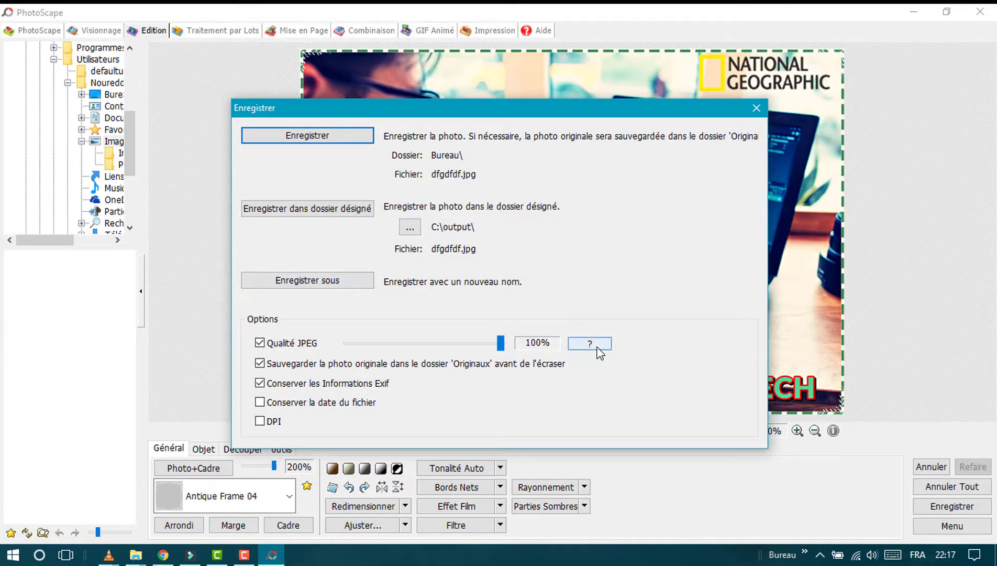
pyautogui.click(590, 343)
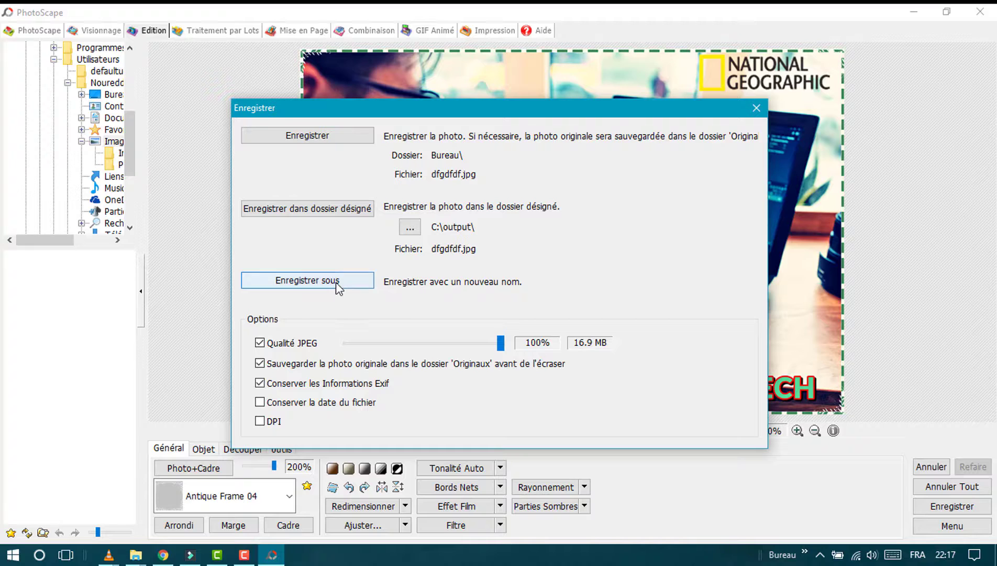
pyautogui.click(334, 140)
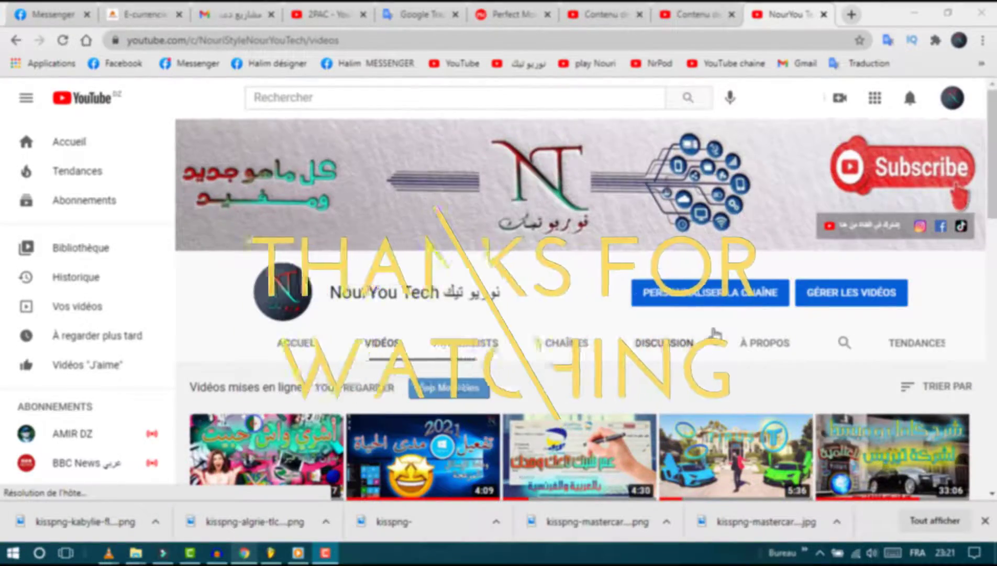
# - Scroll through the NourYou Tech channel's uploaded videos and back to the top
pyautogui.scroll(-1, 716, 335)
pyautogui.scroll(-3, 716, 334)
pyautogui.scroll(-2, 716, 331)
pyautogui.scroll(-1, 716, 331)
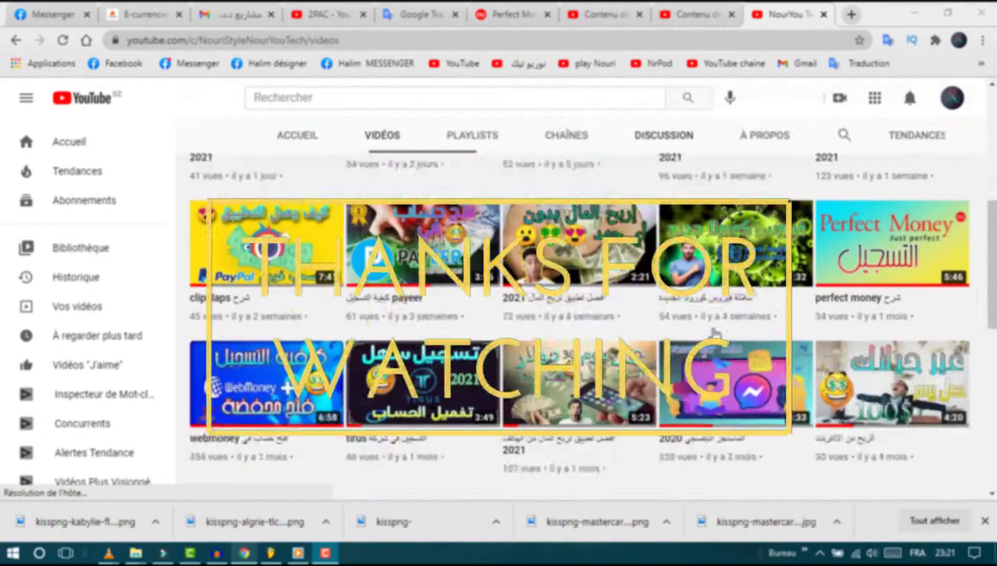
pyautogui.scroll(3, 716, 331)
pyautogui.scroll(4, 716, 333)
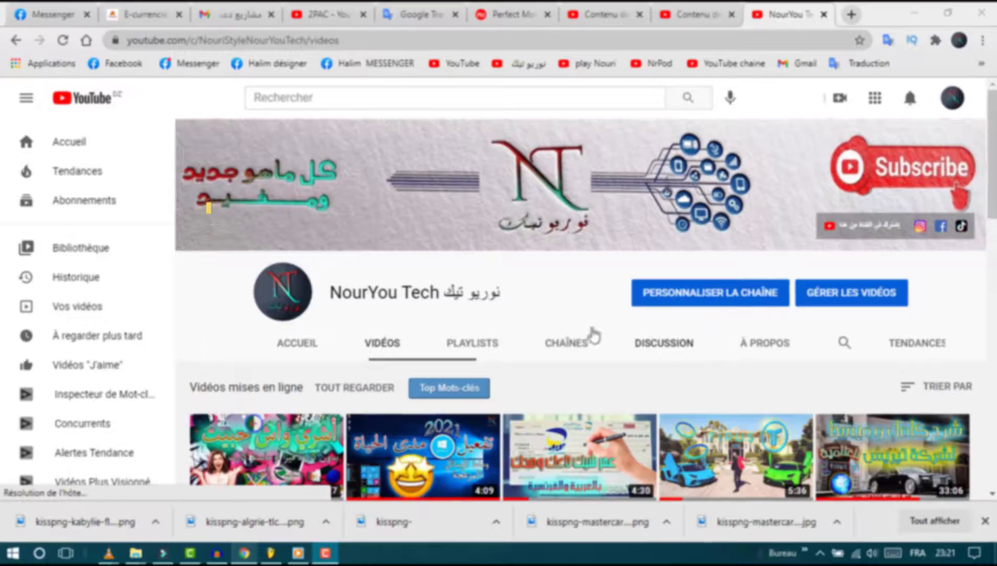